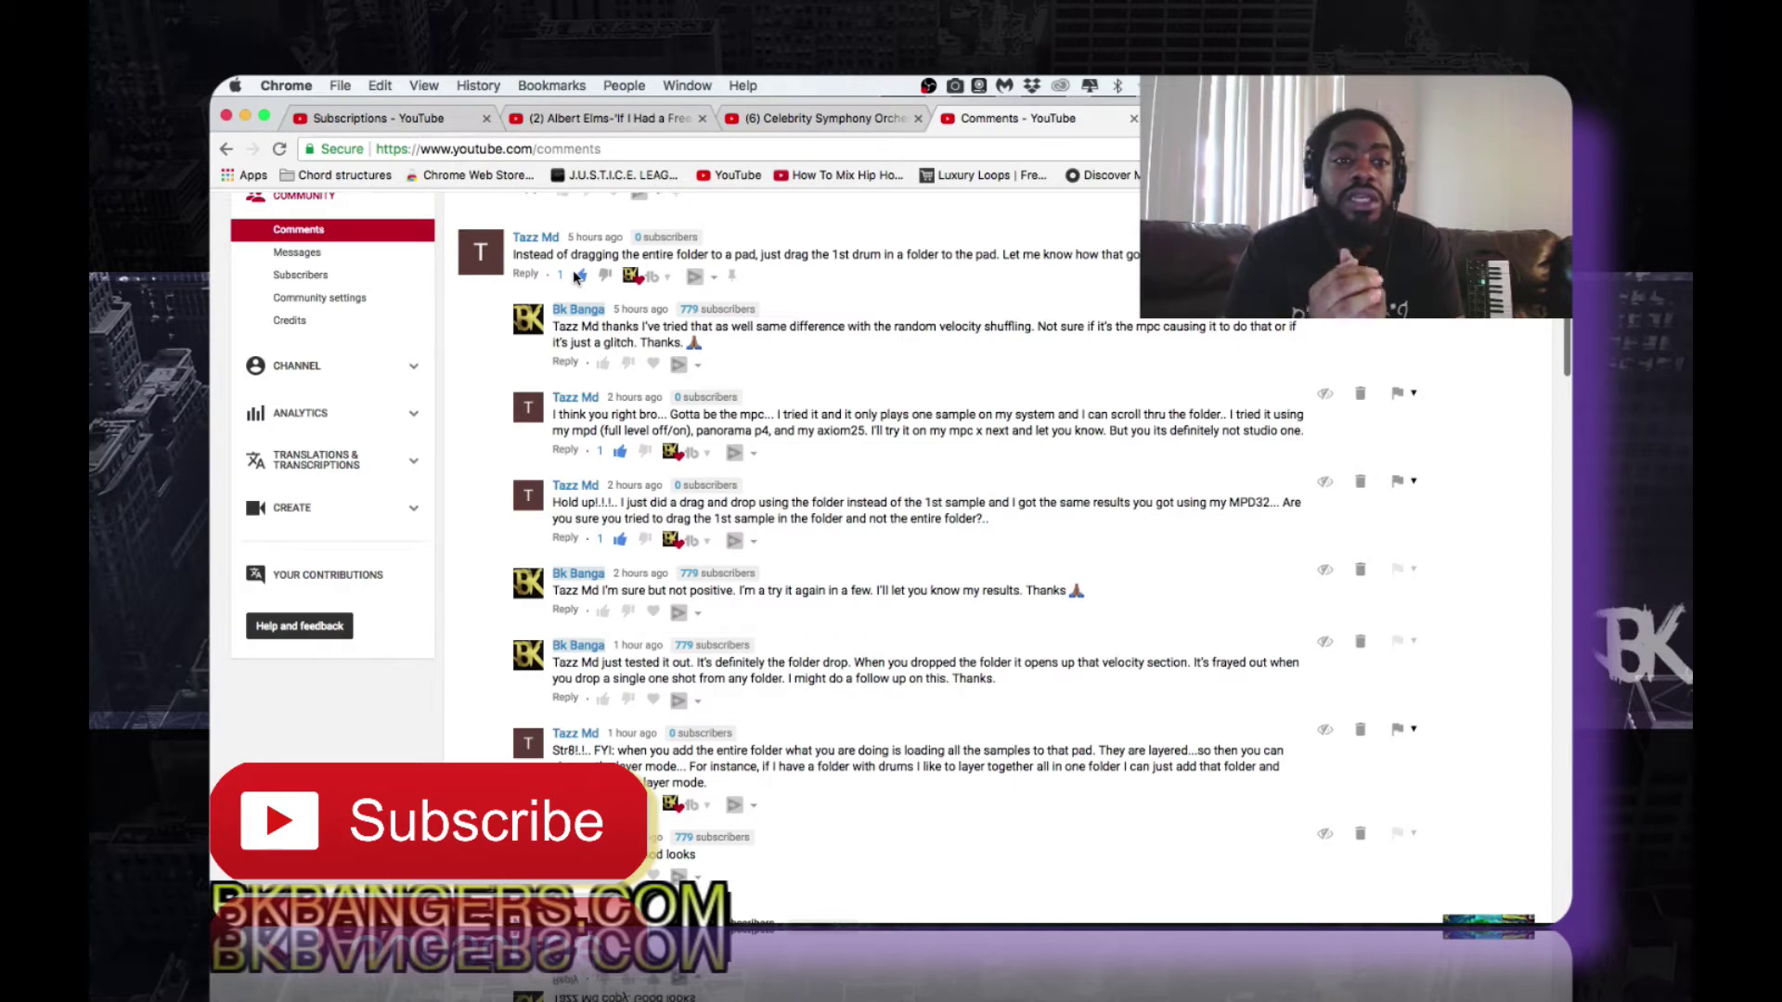
Switch from Chrome to Studio One, where the Impact XT pads are still empty
{"action": "key", "text": "super+Tab"}
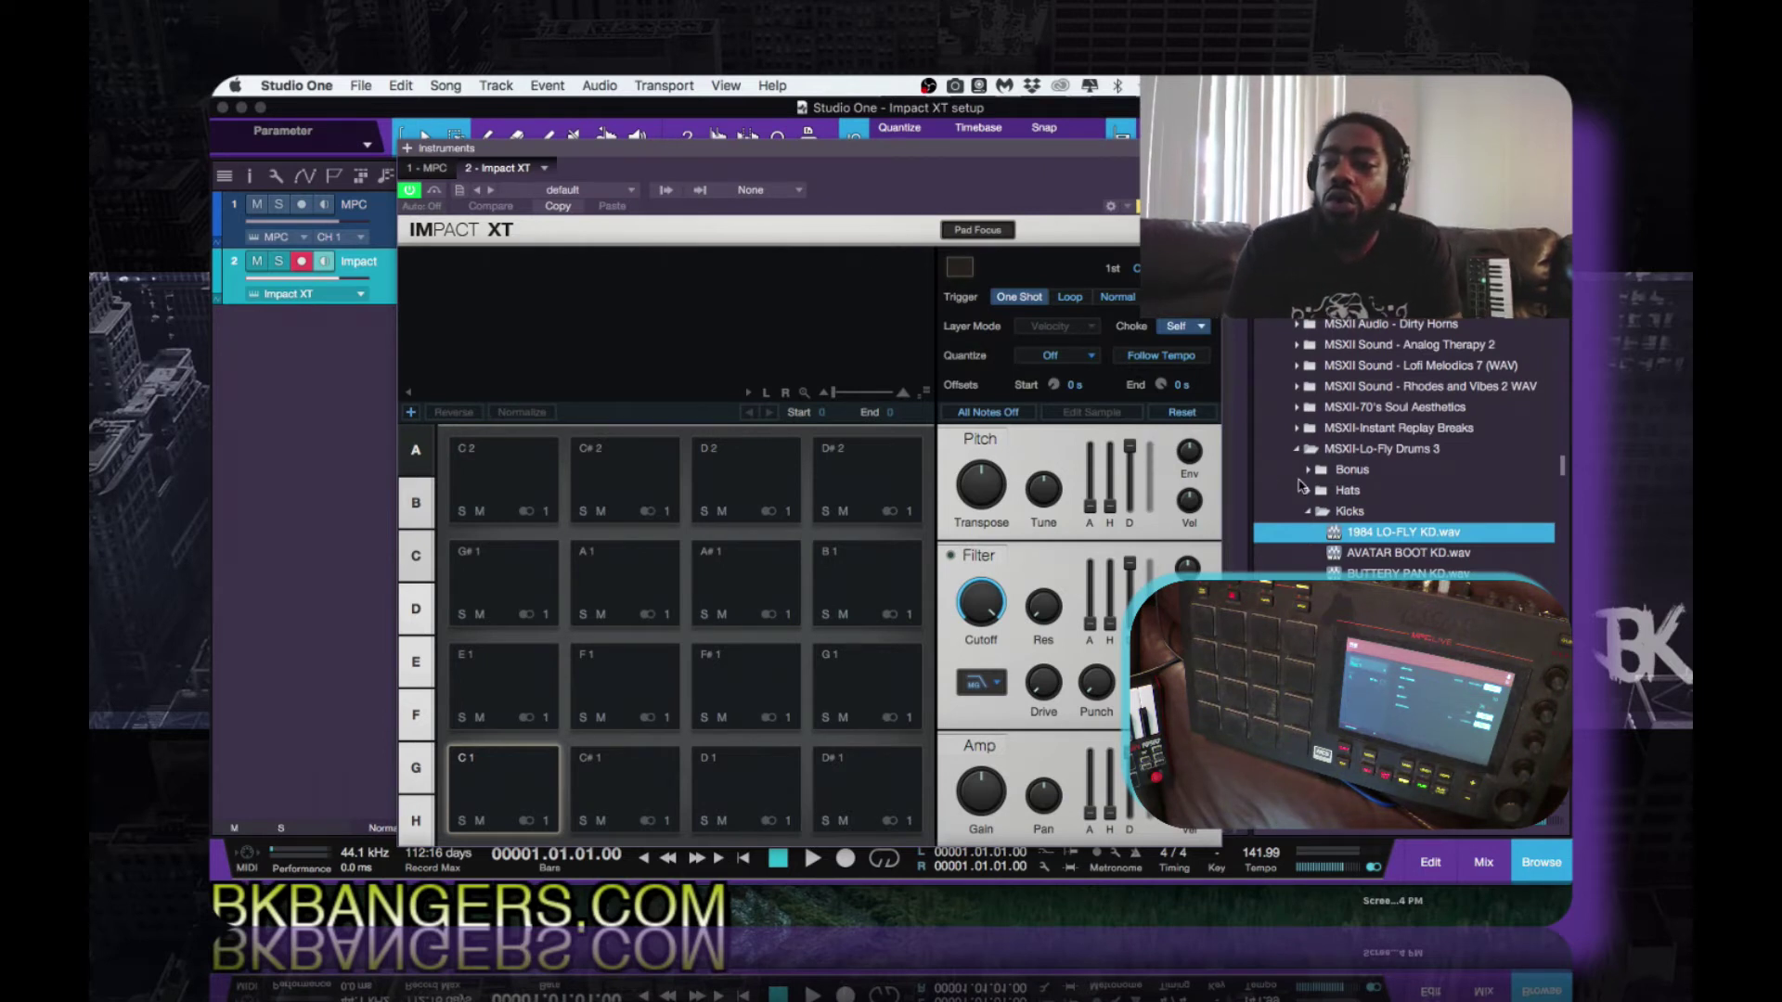
Drop the entire Kicks folder onto pad C1, then delete the Impact XT track
{"action": "left_click", "coordinate": [1310, 513]}
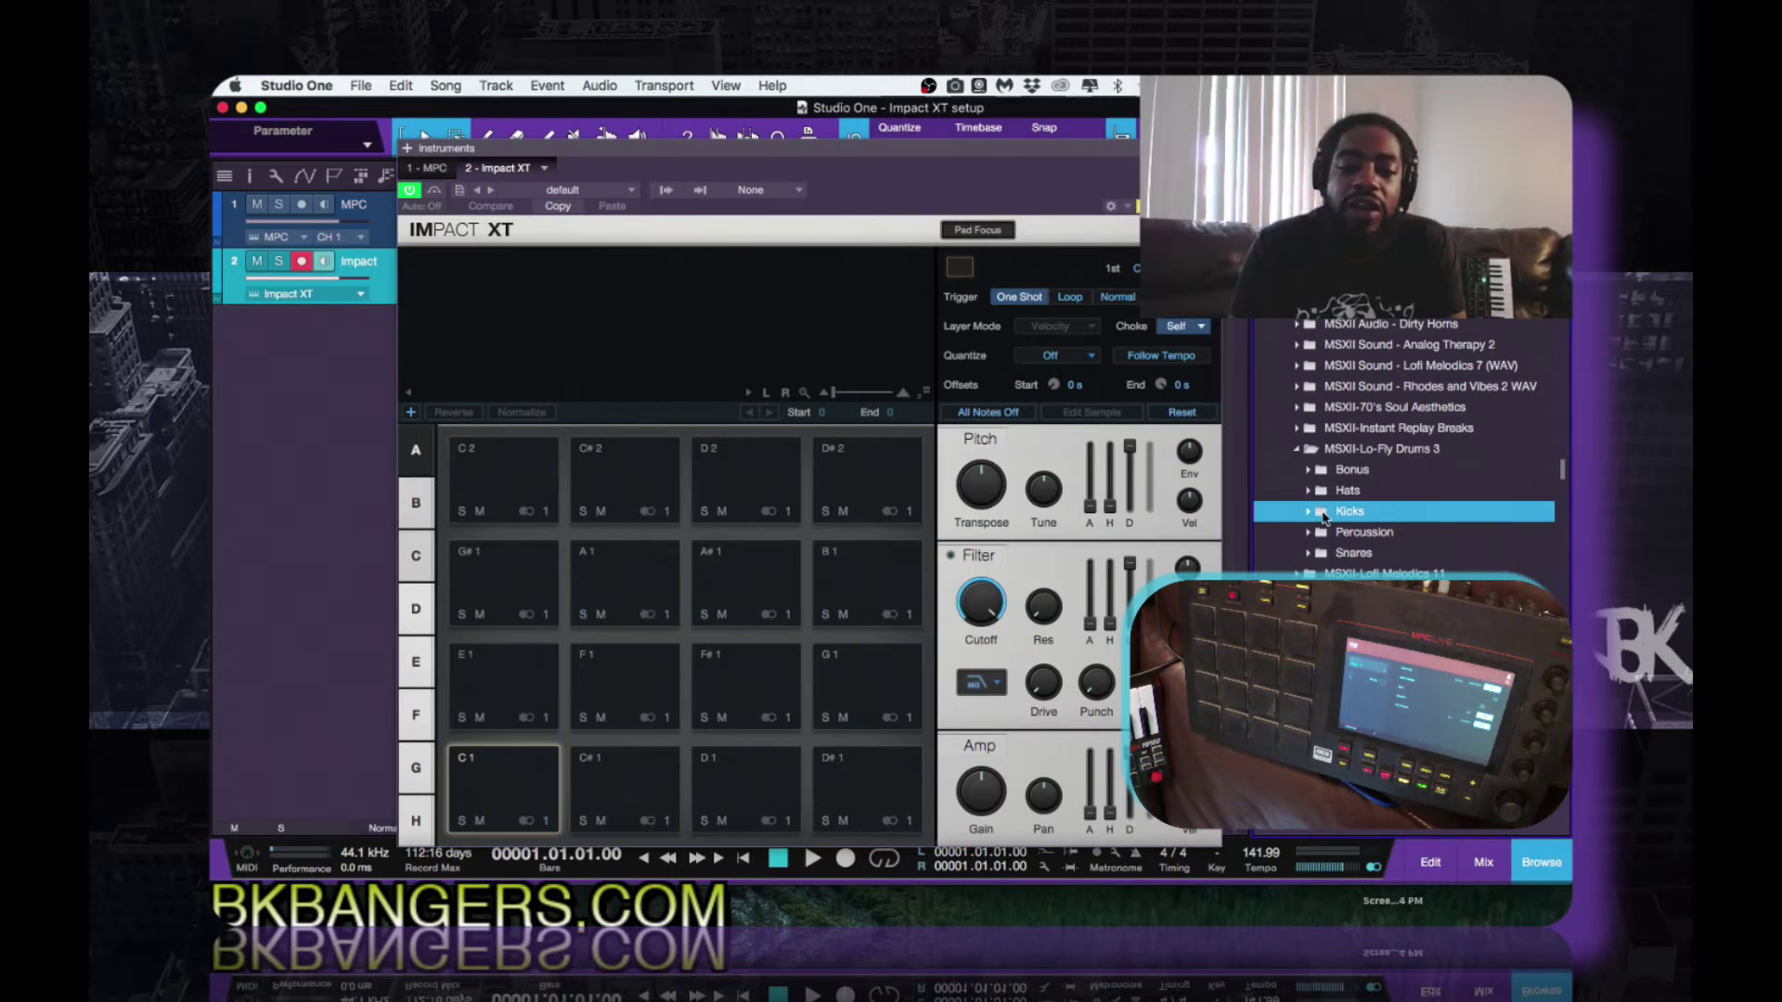
{"action": "left_click_drag", "start_coordinate": [1325, 518], "coordinate": [505, 804]}
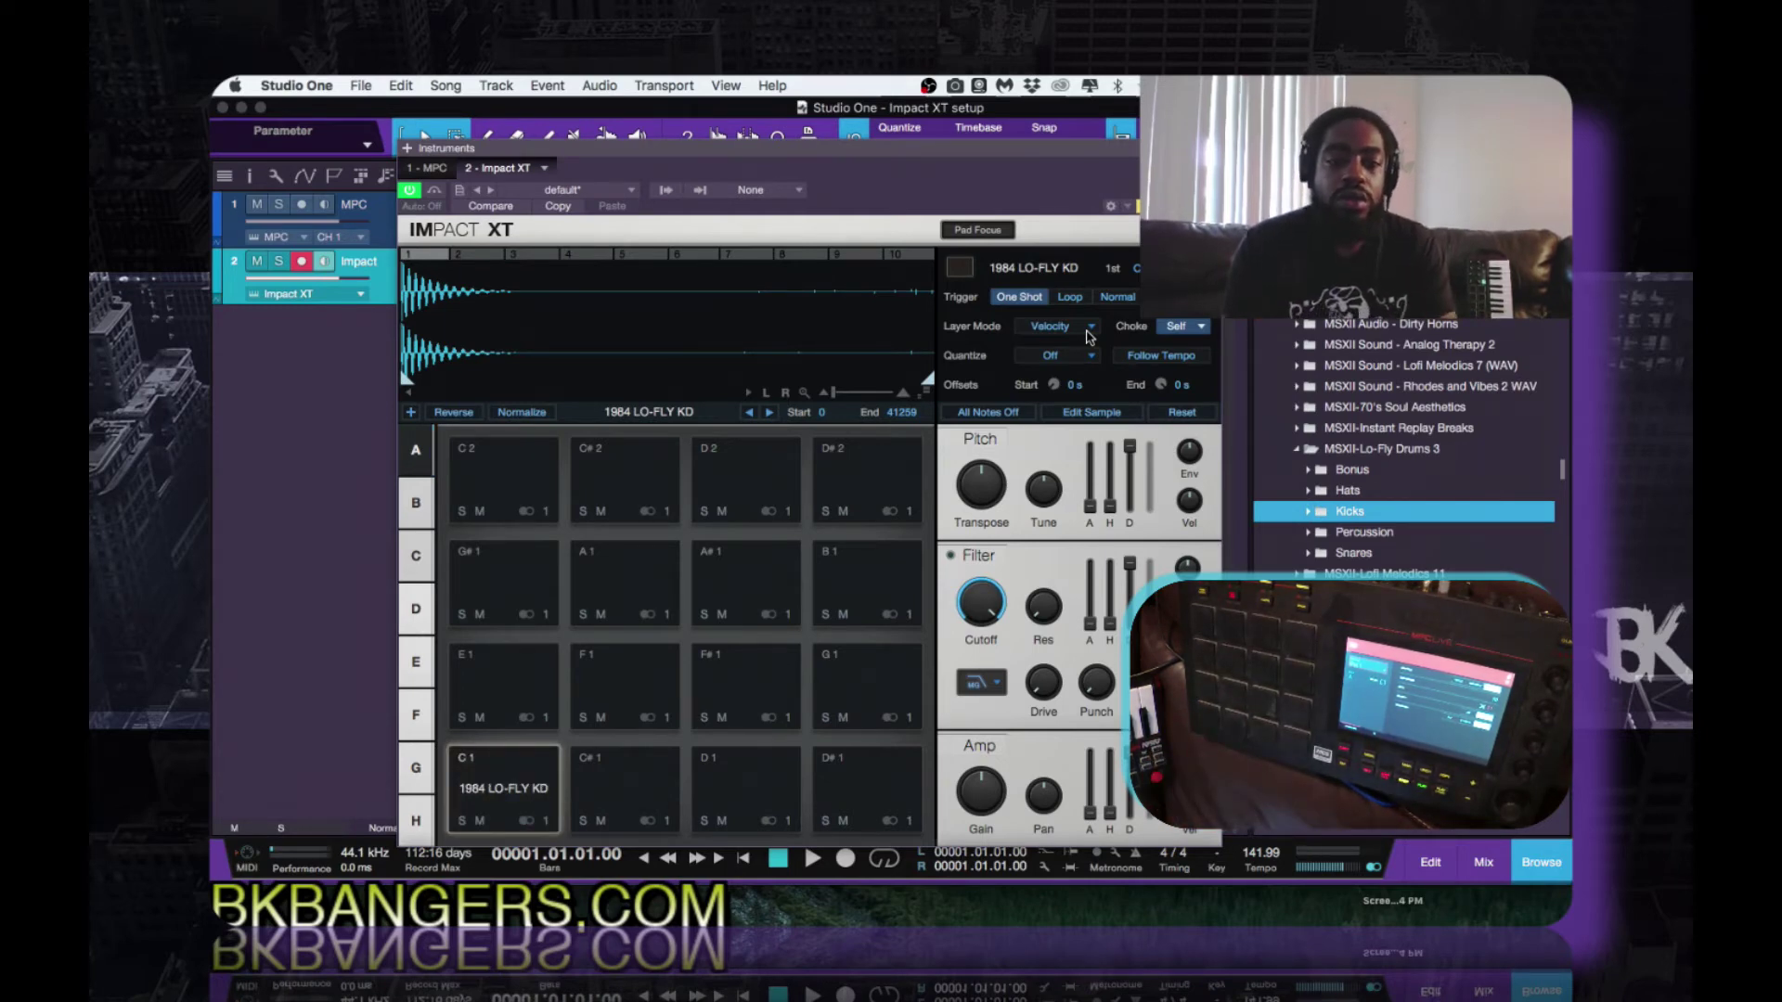
{"action": "key", "text": "Delete"}
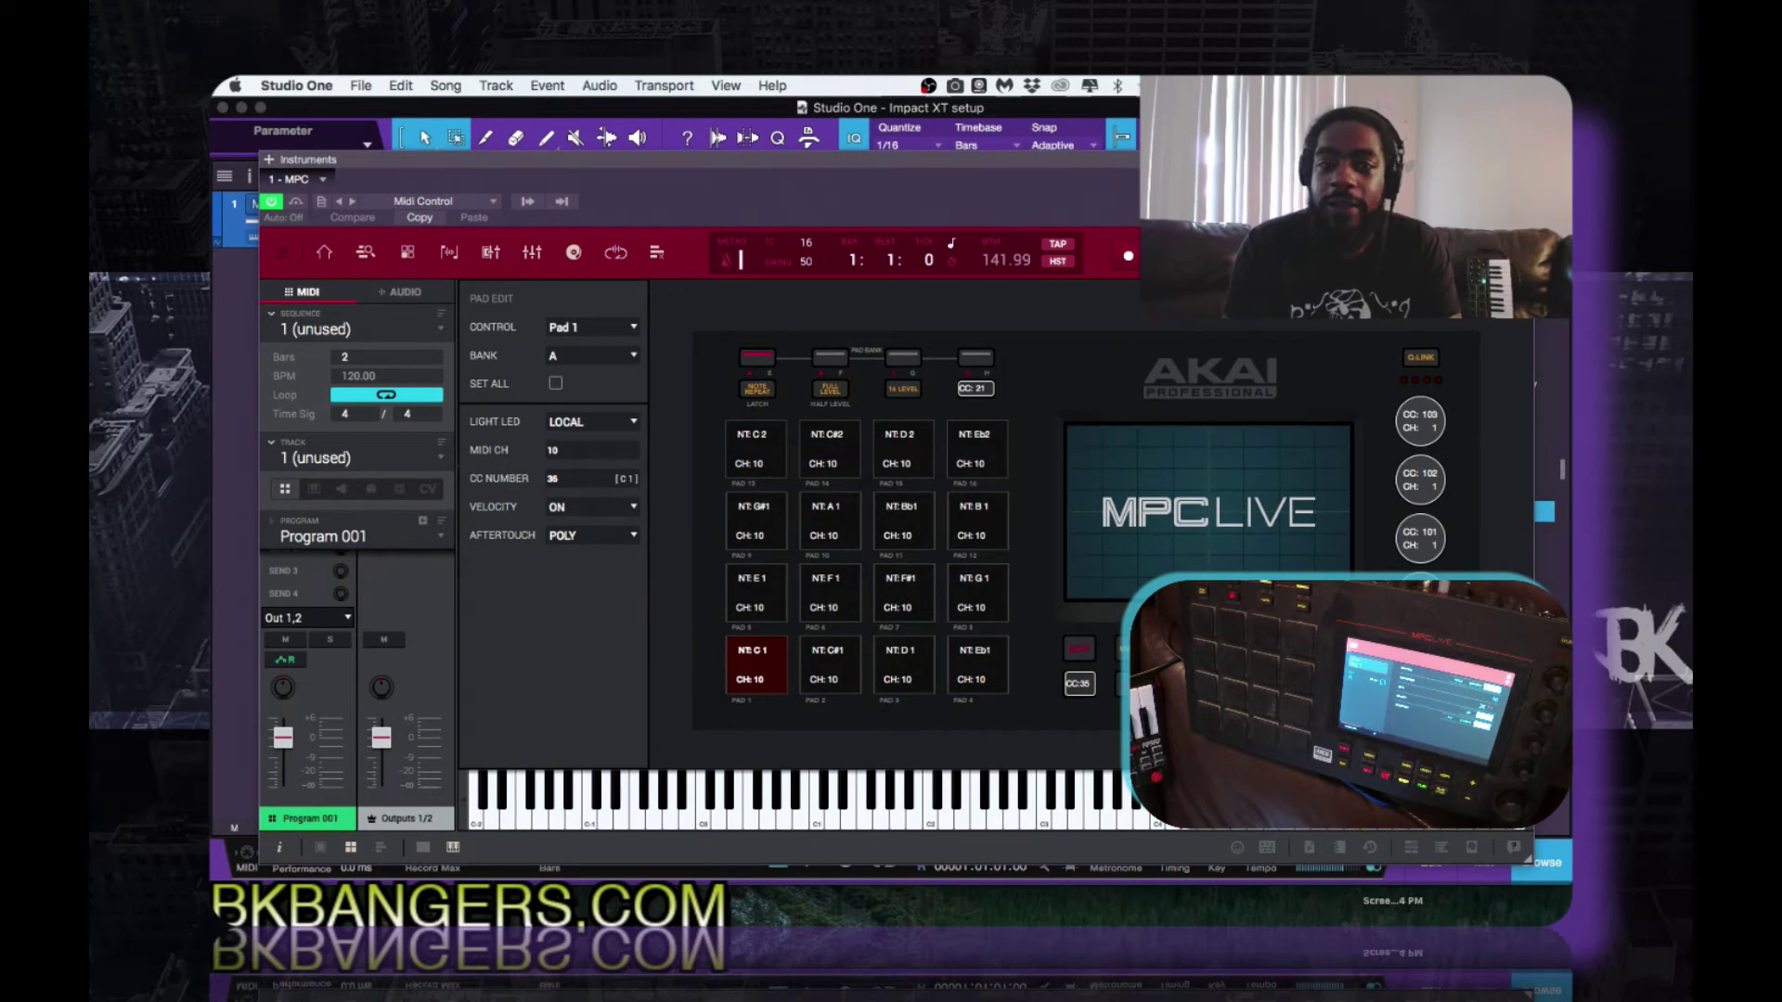
Close the MPC editor, toggle the mixer off again, and show the Instruments browser
{"action": "key", "text": "super+w"}
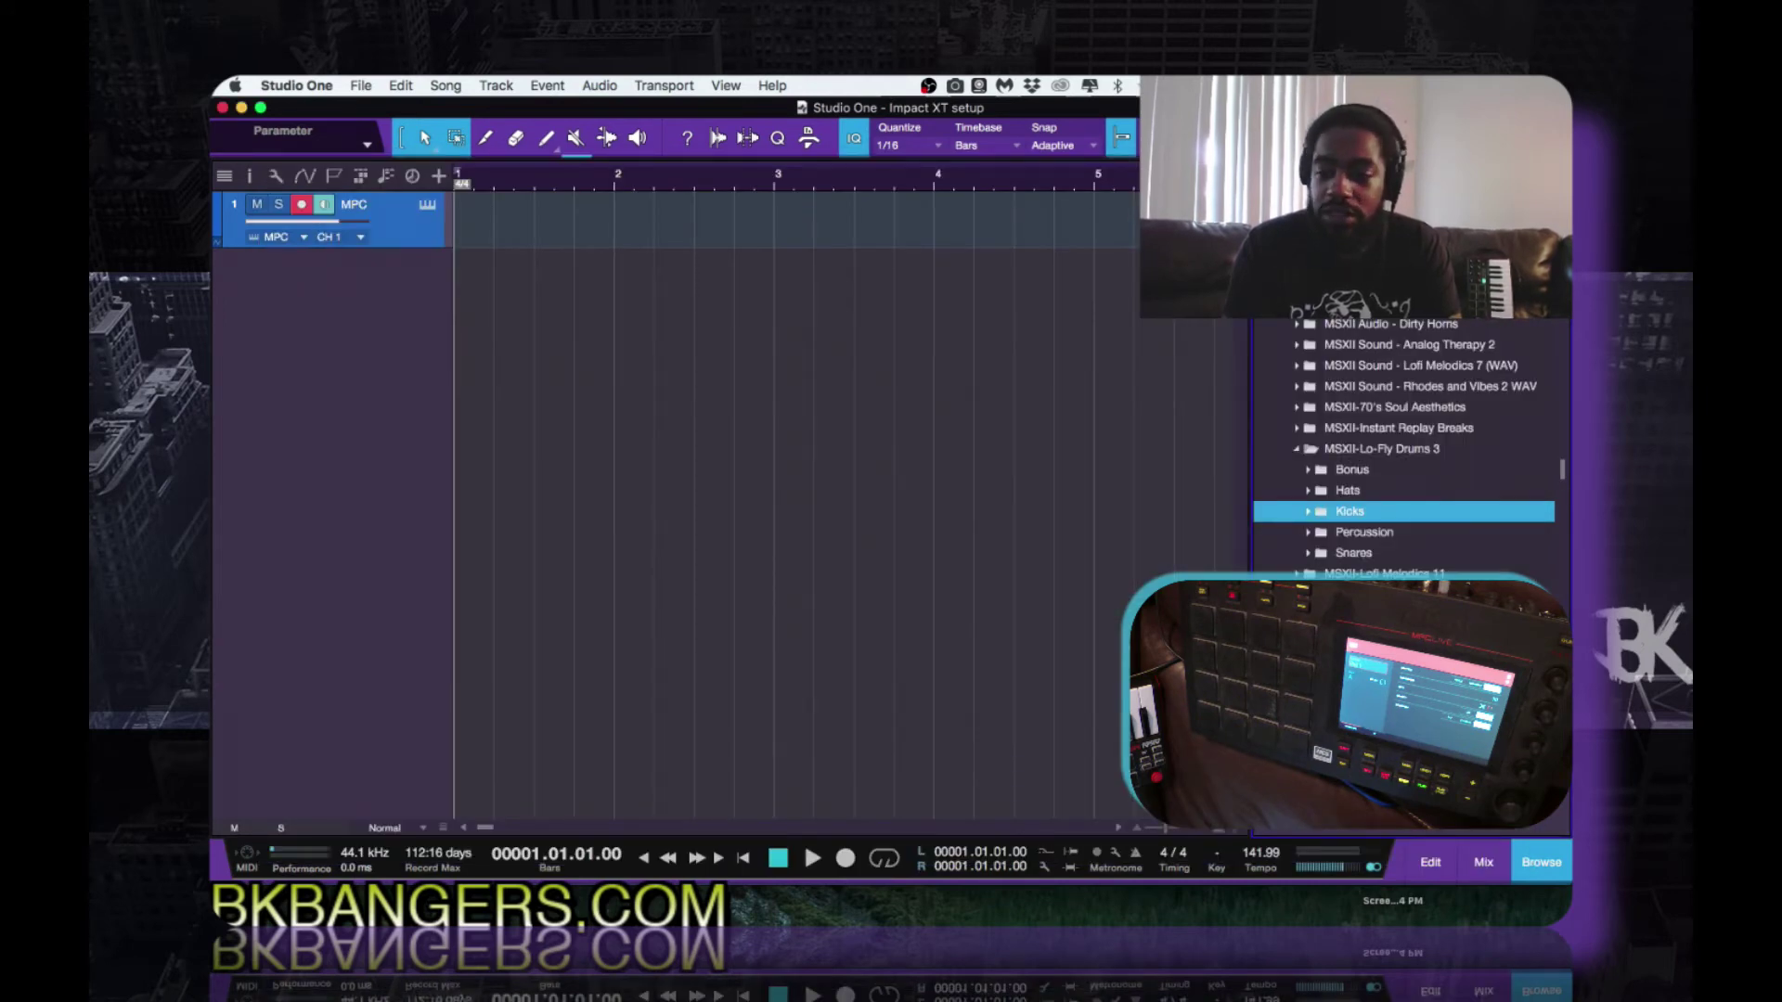
{"action": "left_click", "coordinate": [1483, 864]}
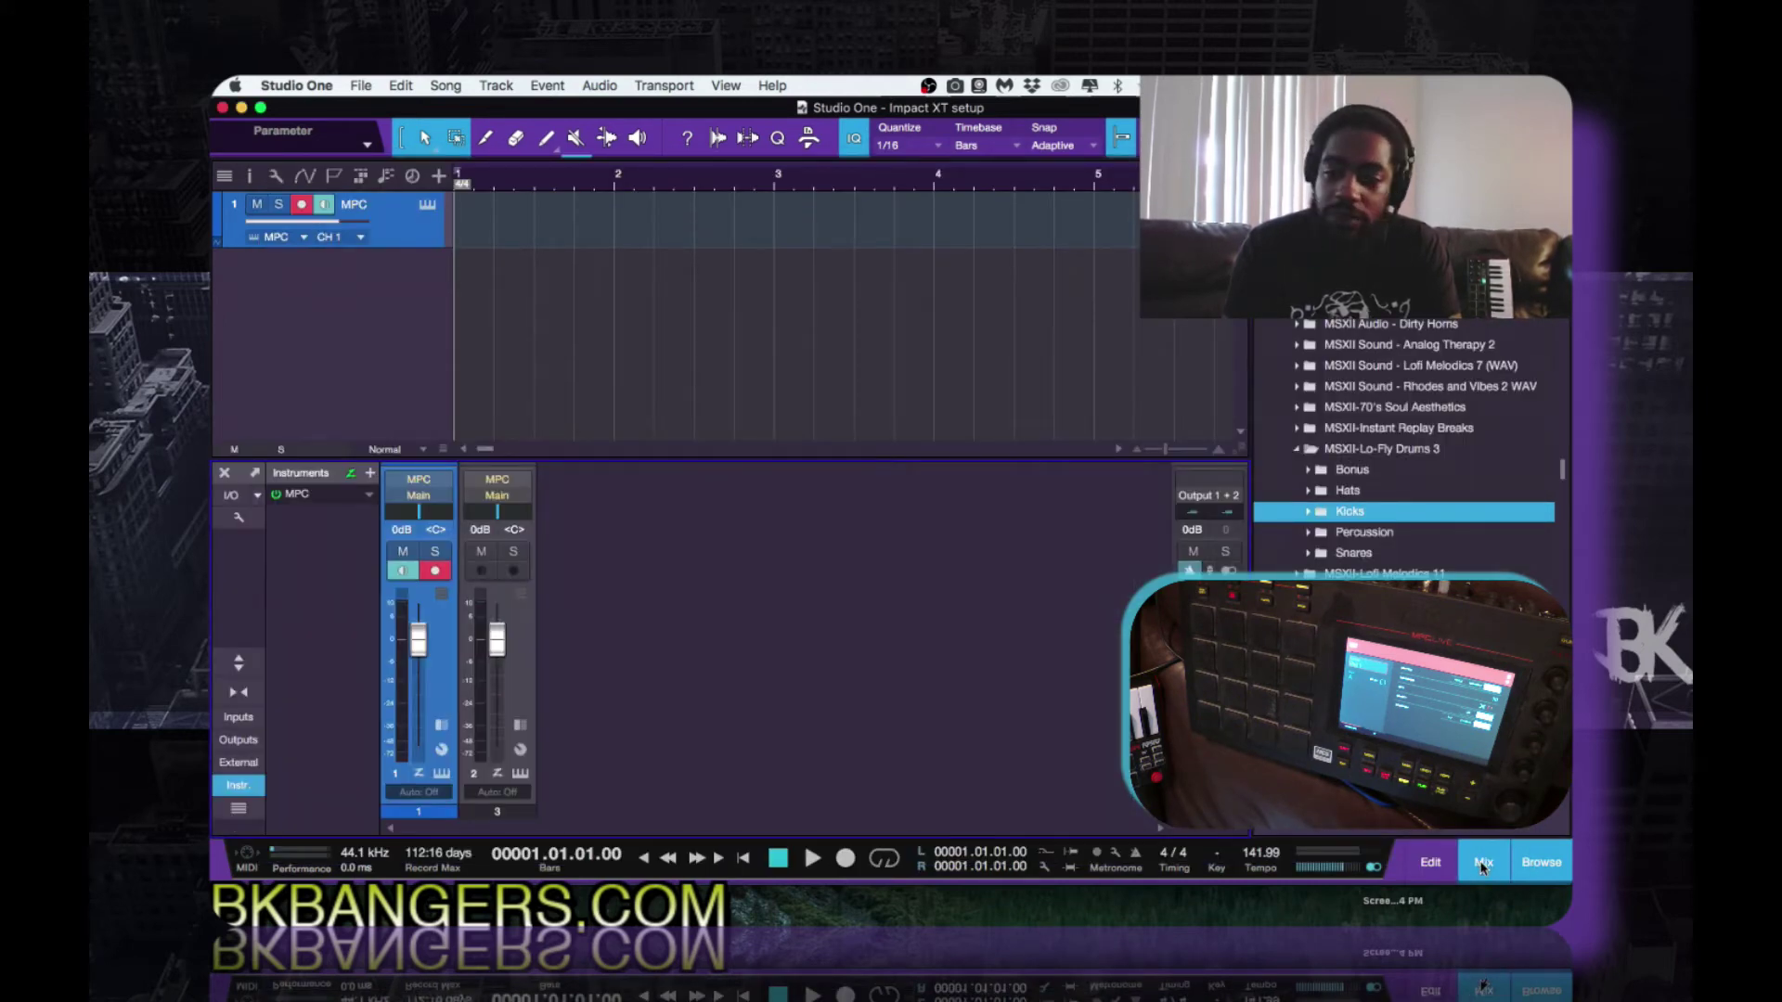
{"action": "left_click", "coordinate": [1482, 864]}
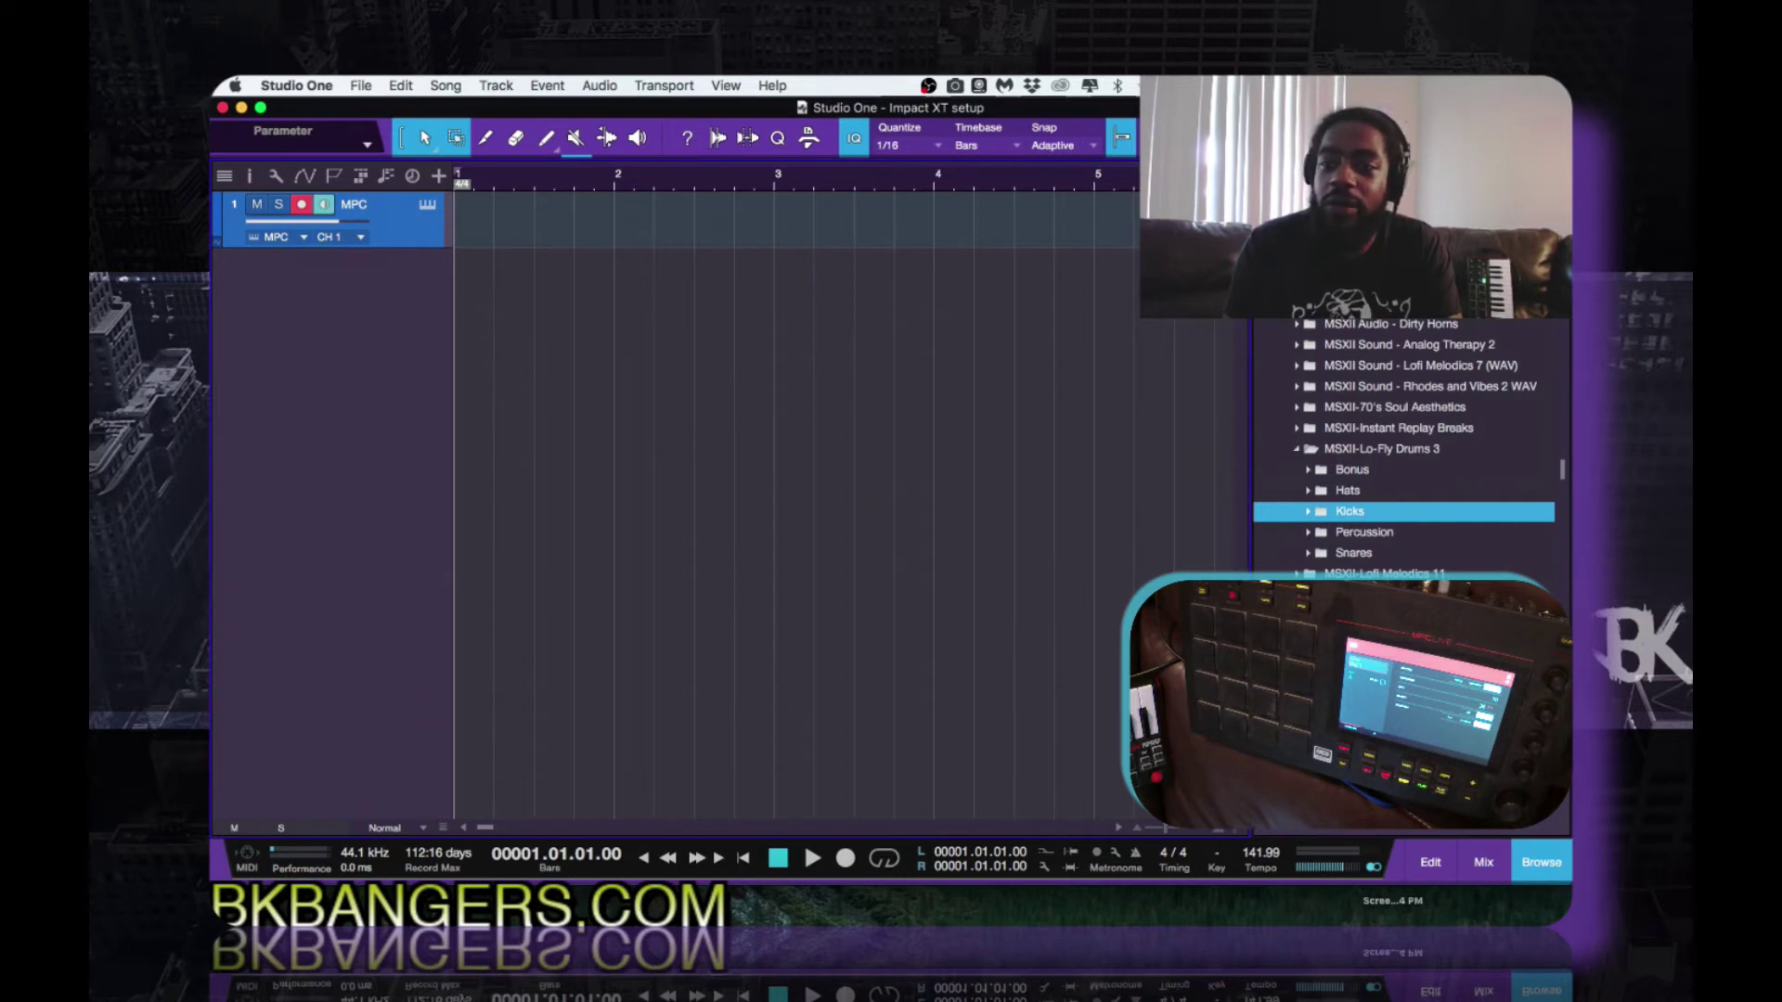
{"action": "key", "text": "F5"}
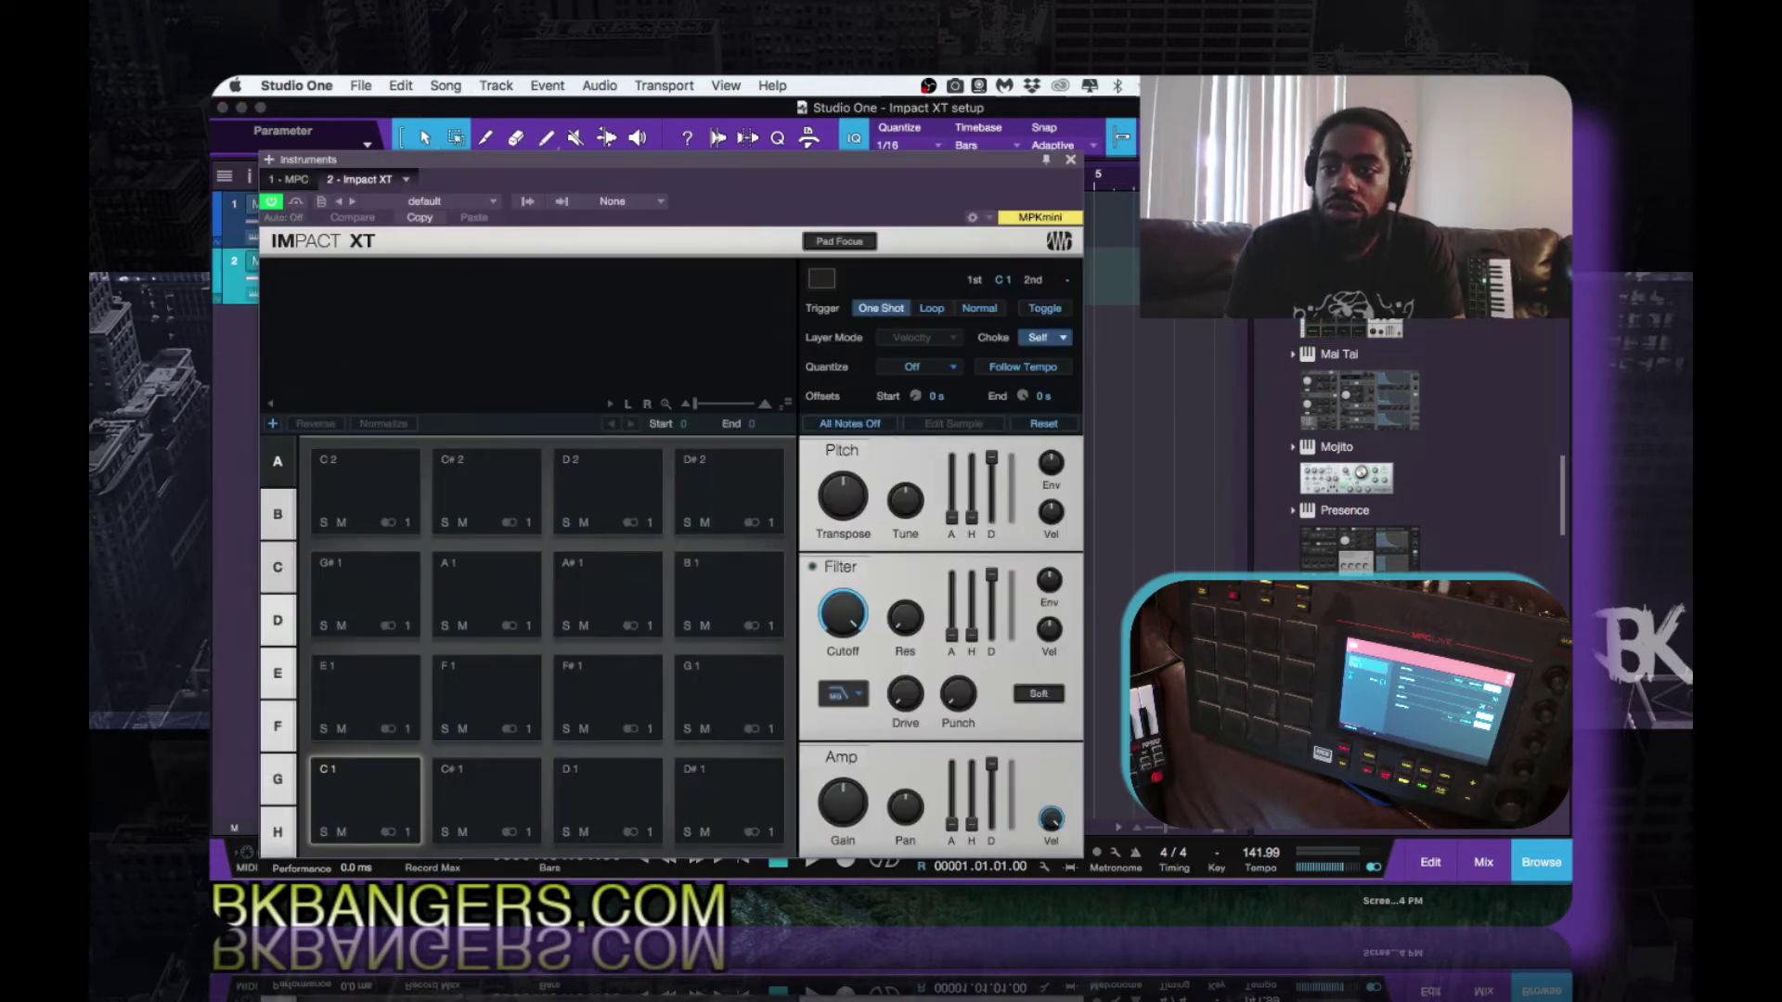
Load the 1984 LO-FLY KD kick from the Kicks folder onto pad C1
{"action": "key", "text": "F8"}
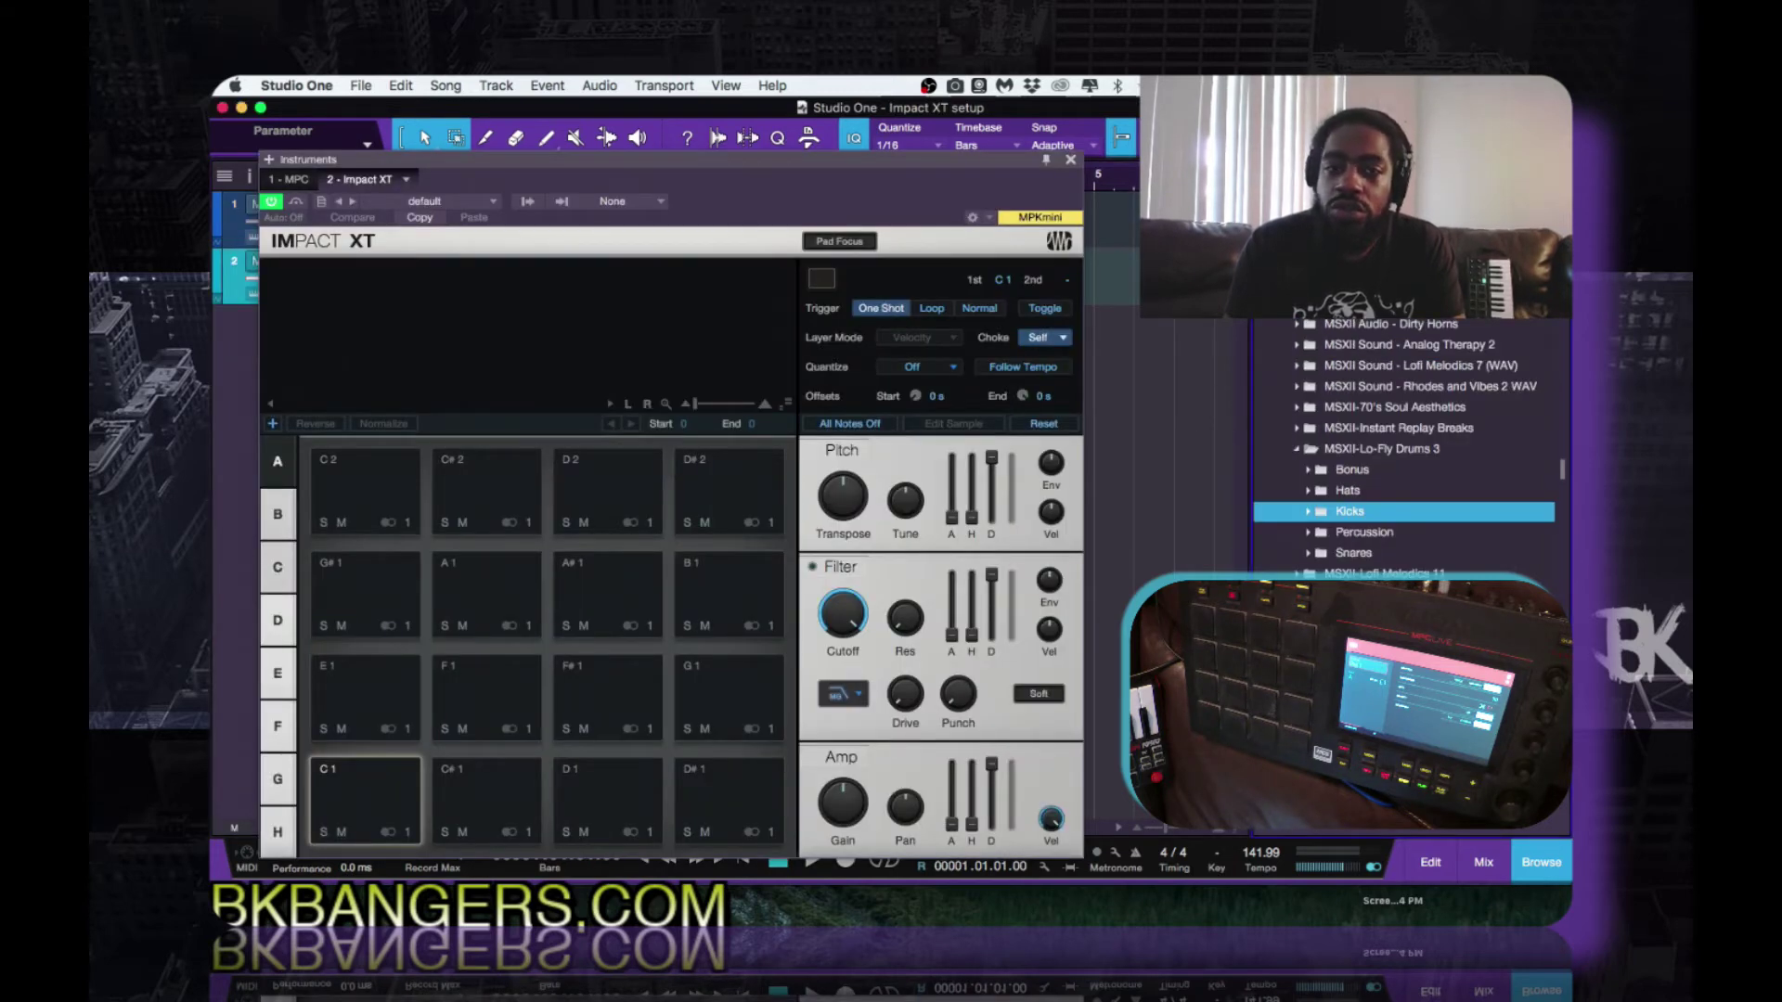
{"action": "left_click", "coordinate": [1306, 512]}
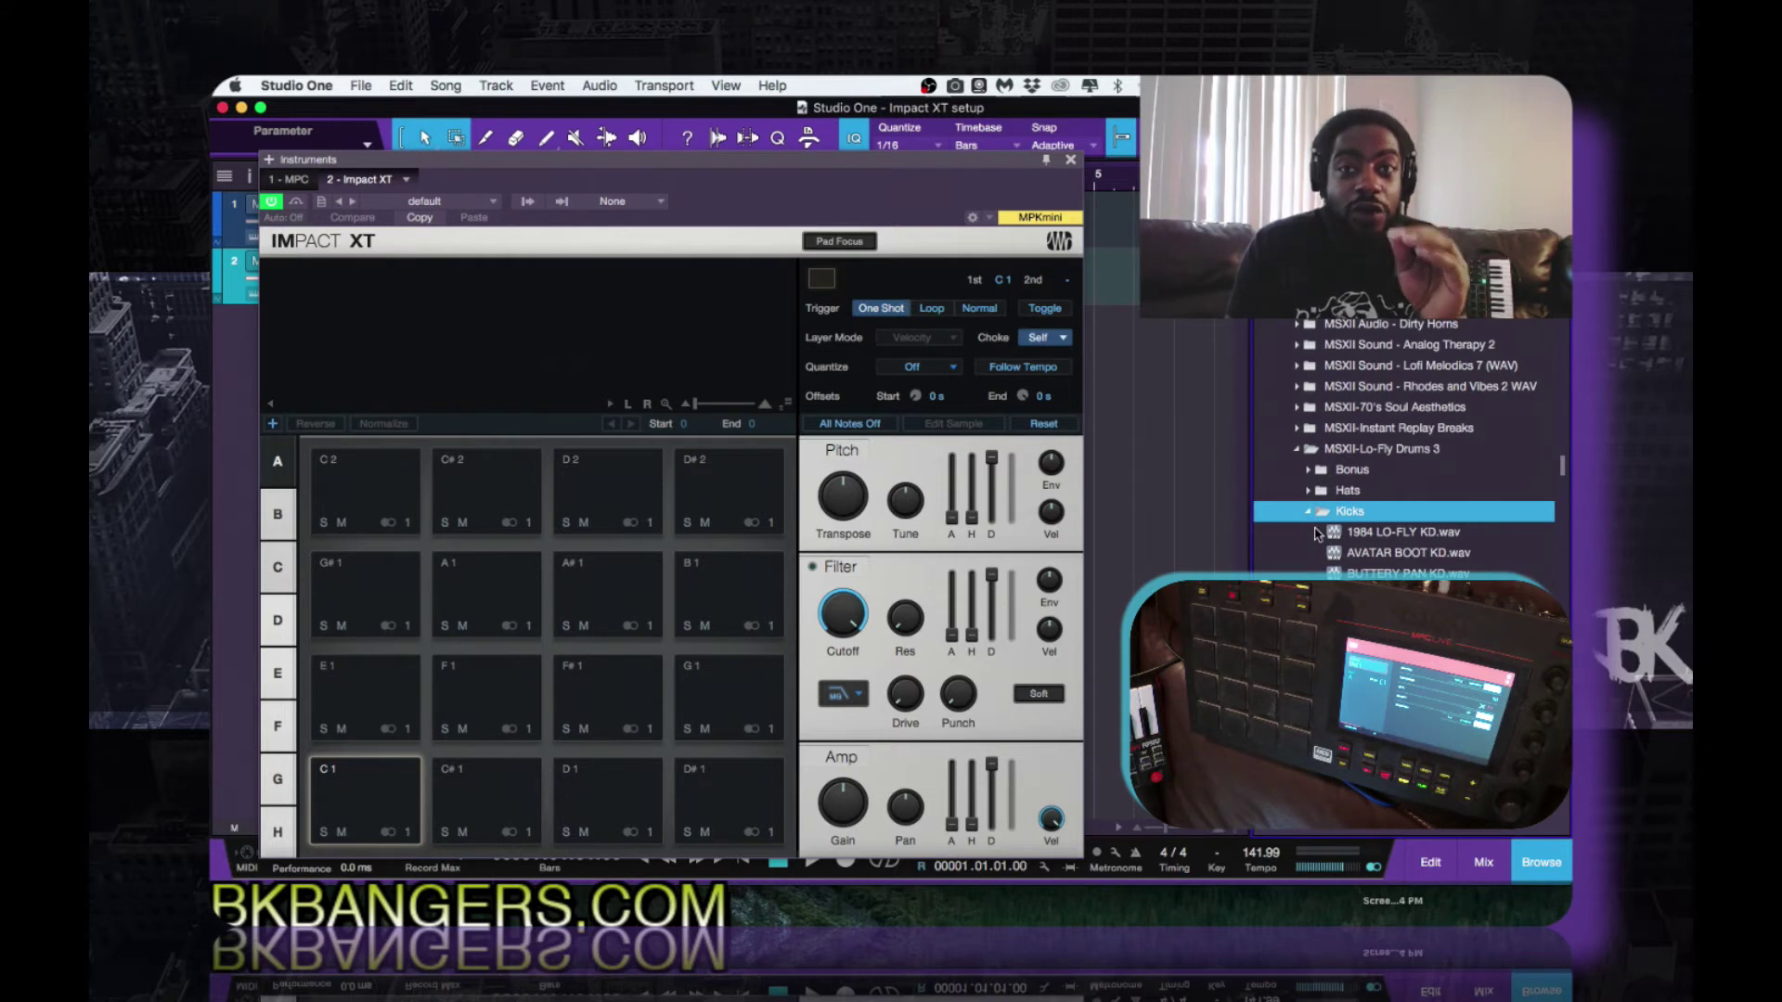
{"action": "left_click", "coordinate": [1338, 533]}
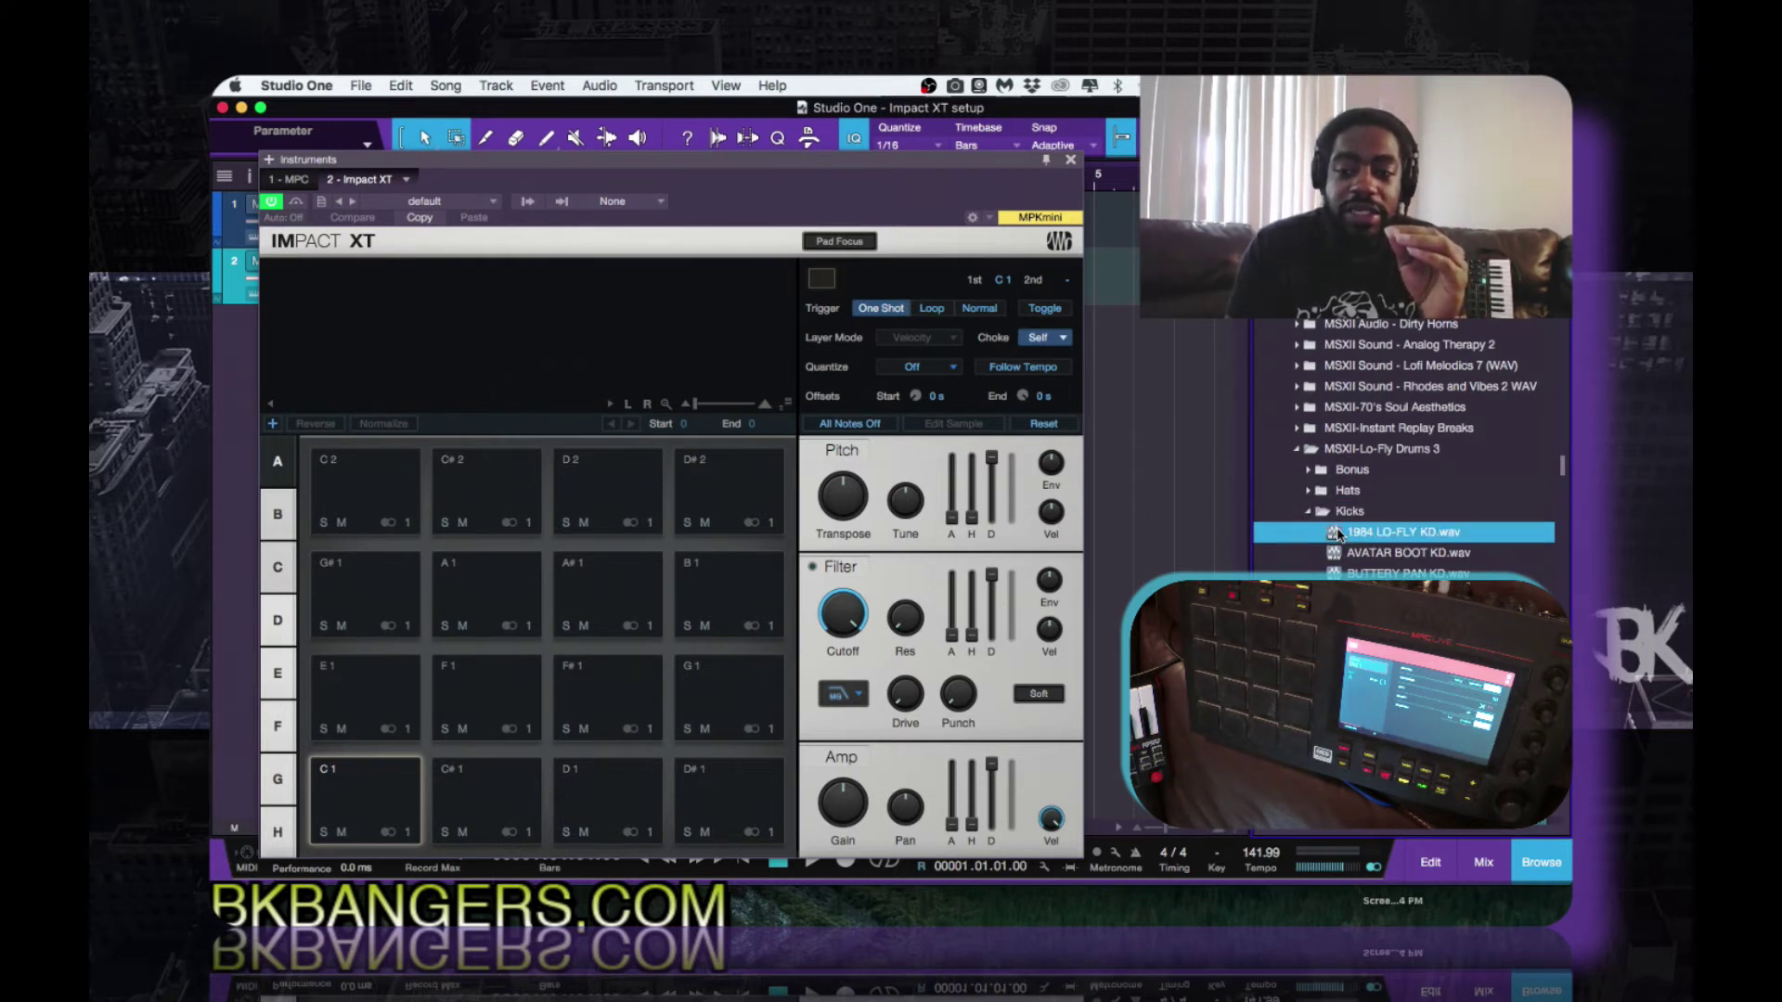
{"action": "left_click_drag", "start_coordinate": [1338, 533], "coordinate": [329, 807]}
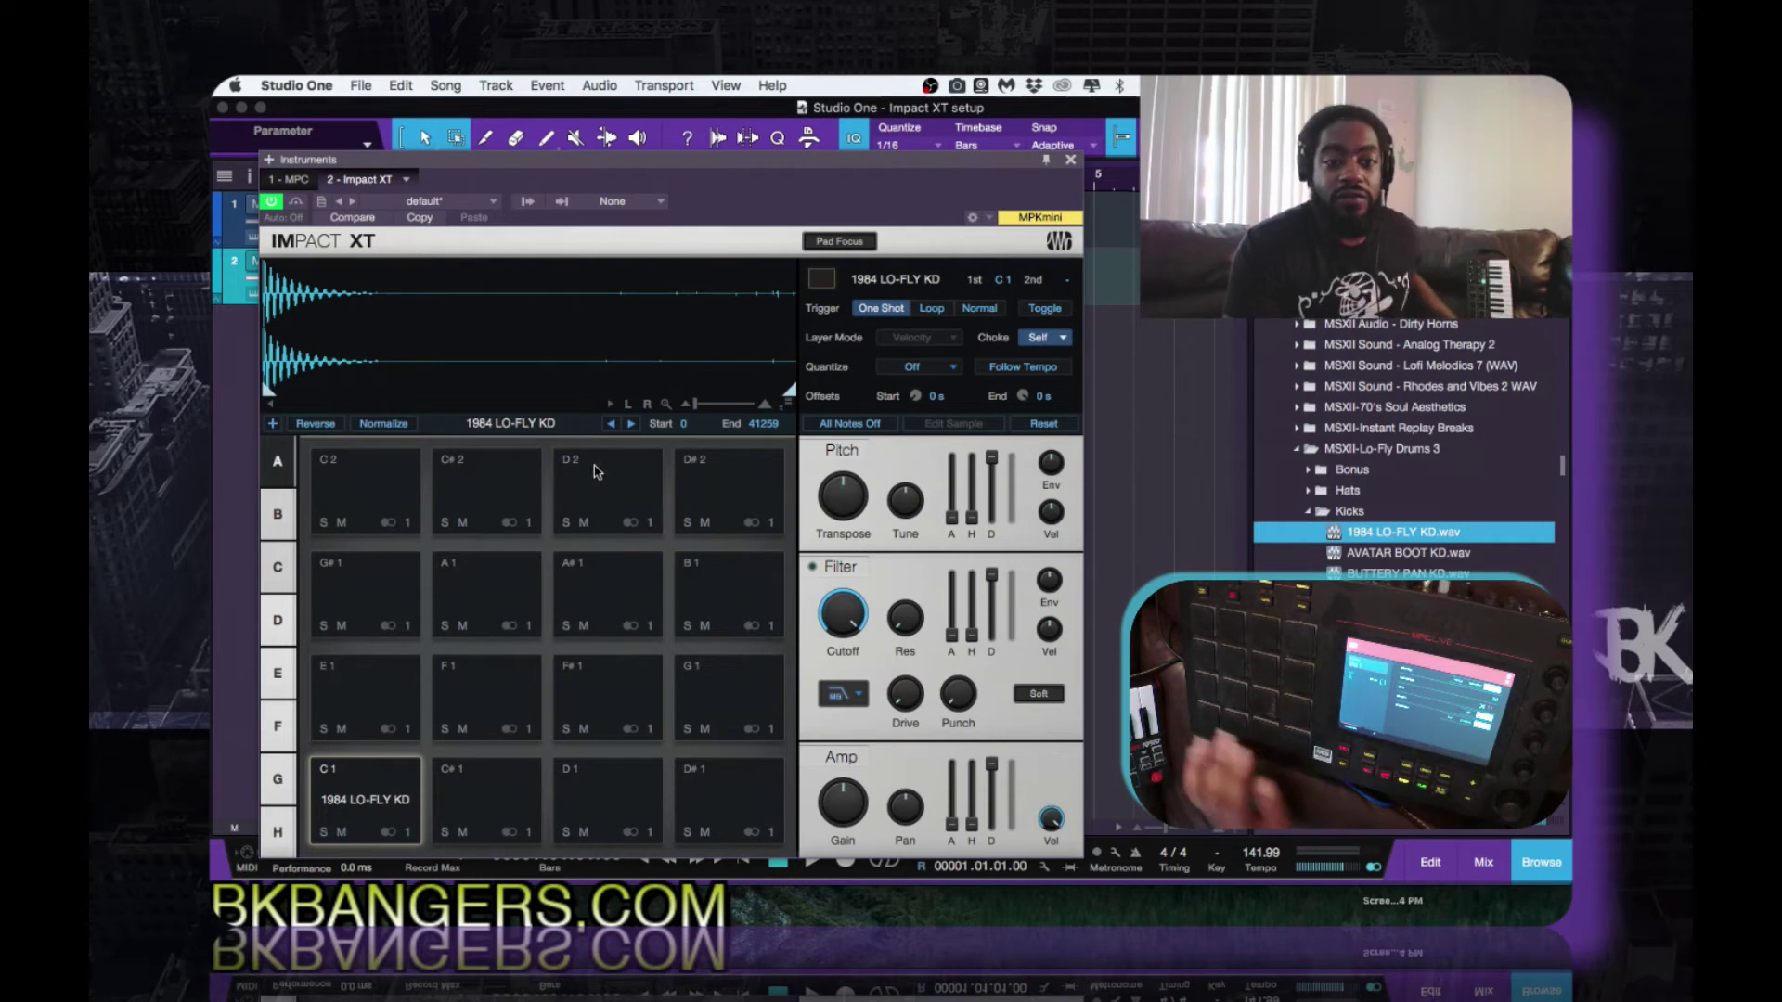
Audition kicks through TIMBOLINA KD and SHARRRP KD, then settle on GIBBLY KD
{"action": "left_click", "coordinate": [631, 424]}
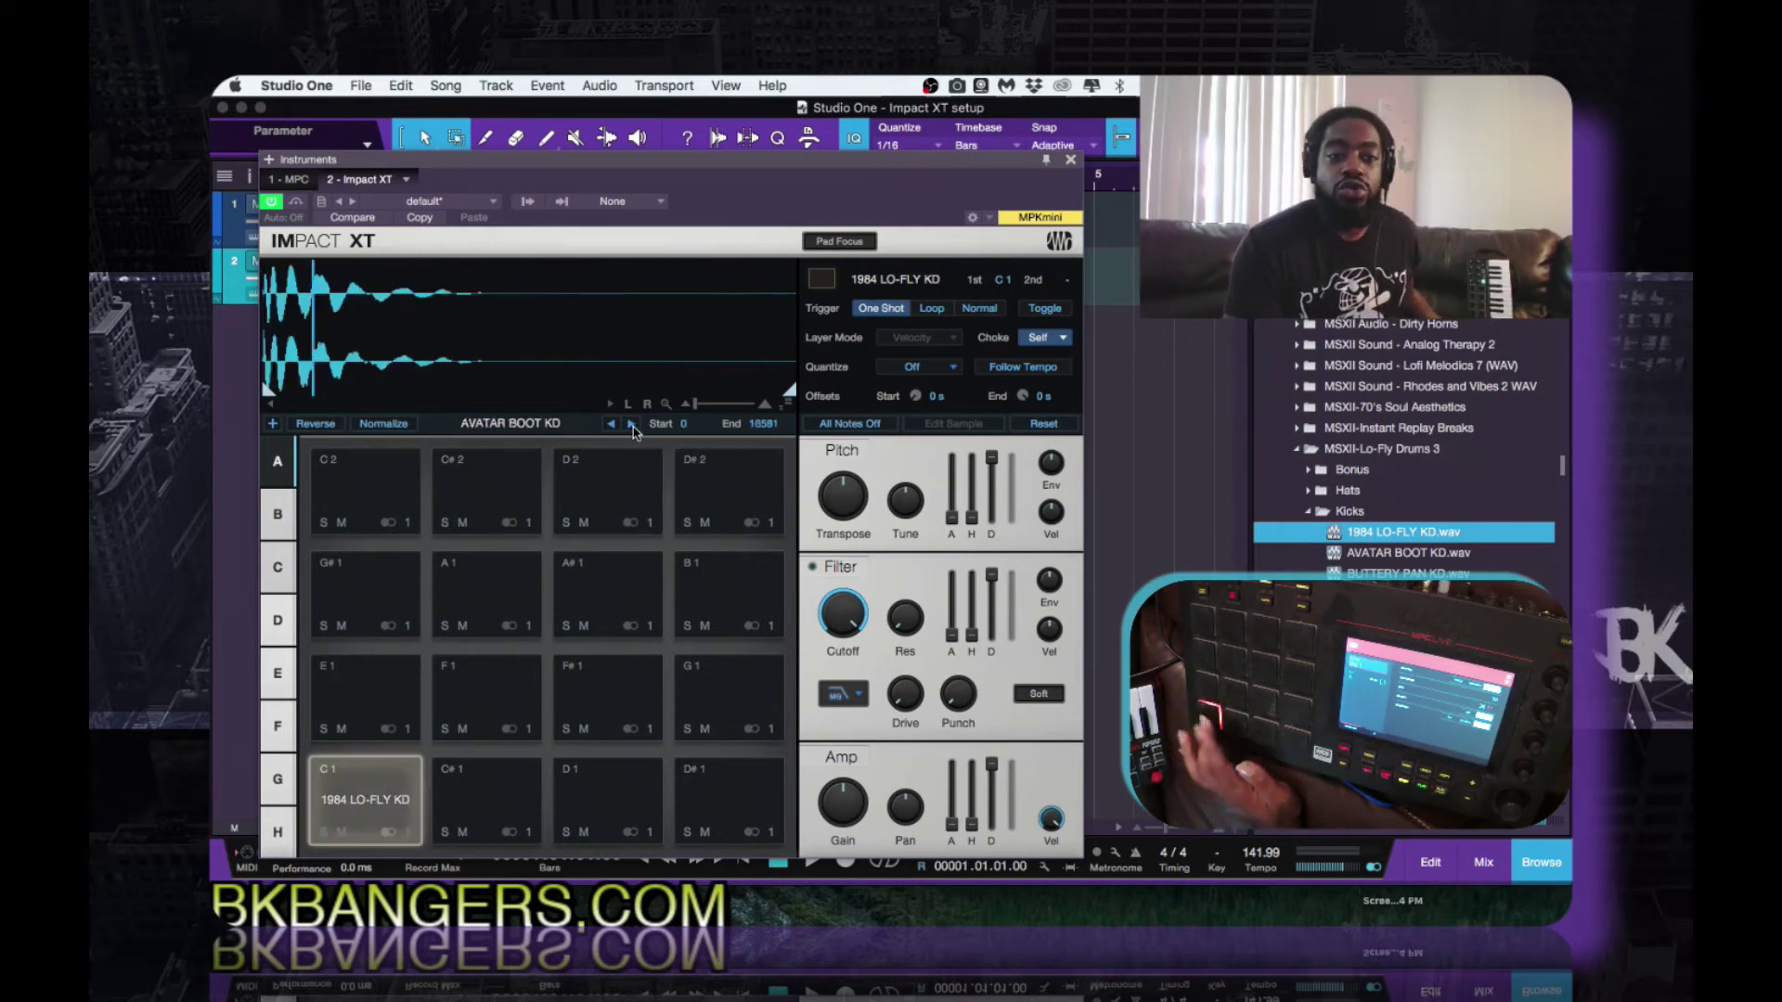
{"action": "left_click", "coordinate": [631, 424]}
{"action": "left_click", "coordinate": [632, 424]}
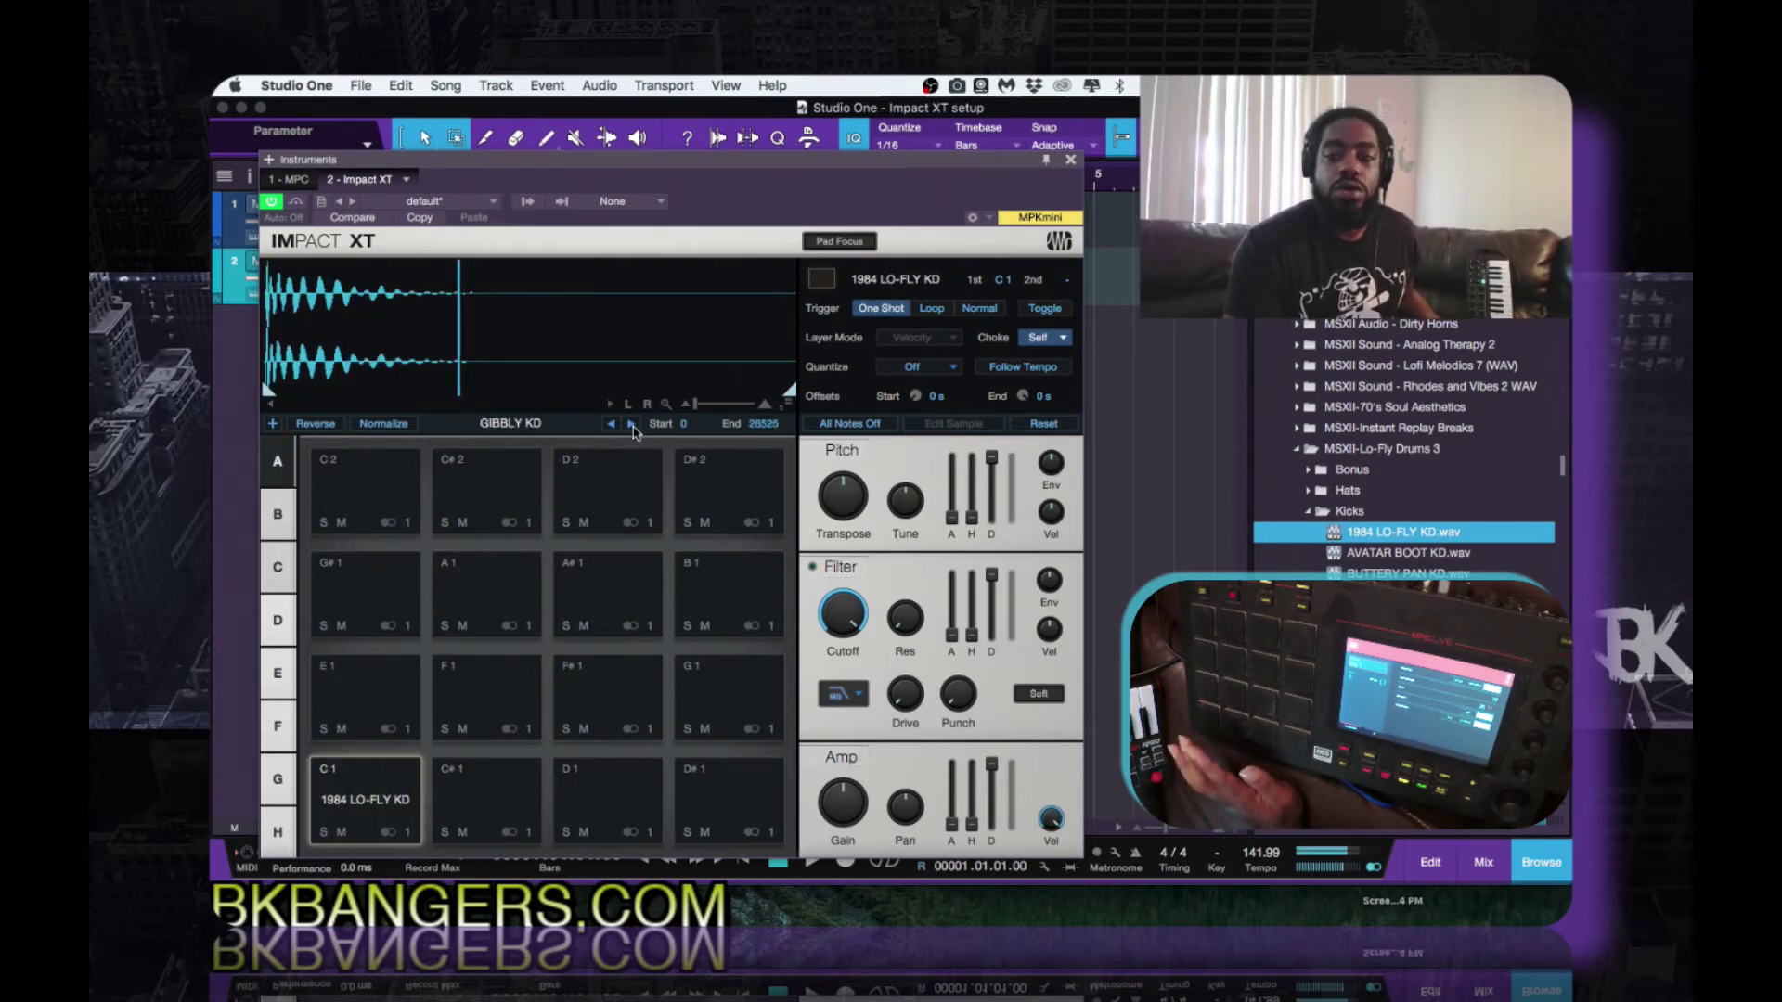
{"action": "left_click", "coordinate": [631, 424]}
{"action": "left_click", "coordinate": [632, 424]}
{"action": "left_click", "coordinate": [631, 424]}
{"action": "left_click", "coordinate": [611, 425]}
{"action": "left_click", "coordinate": [611, 424]}
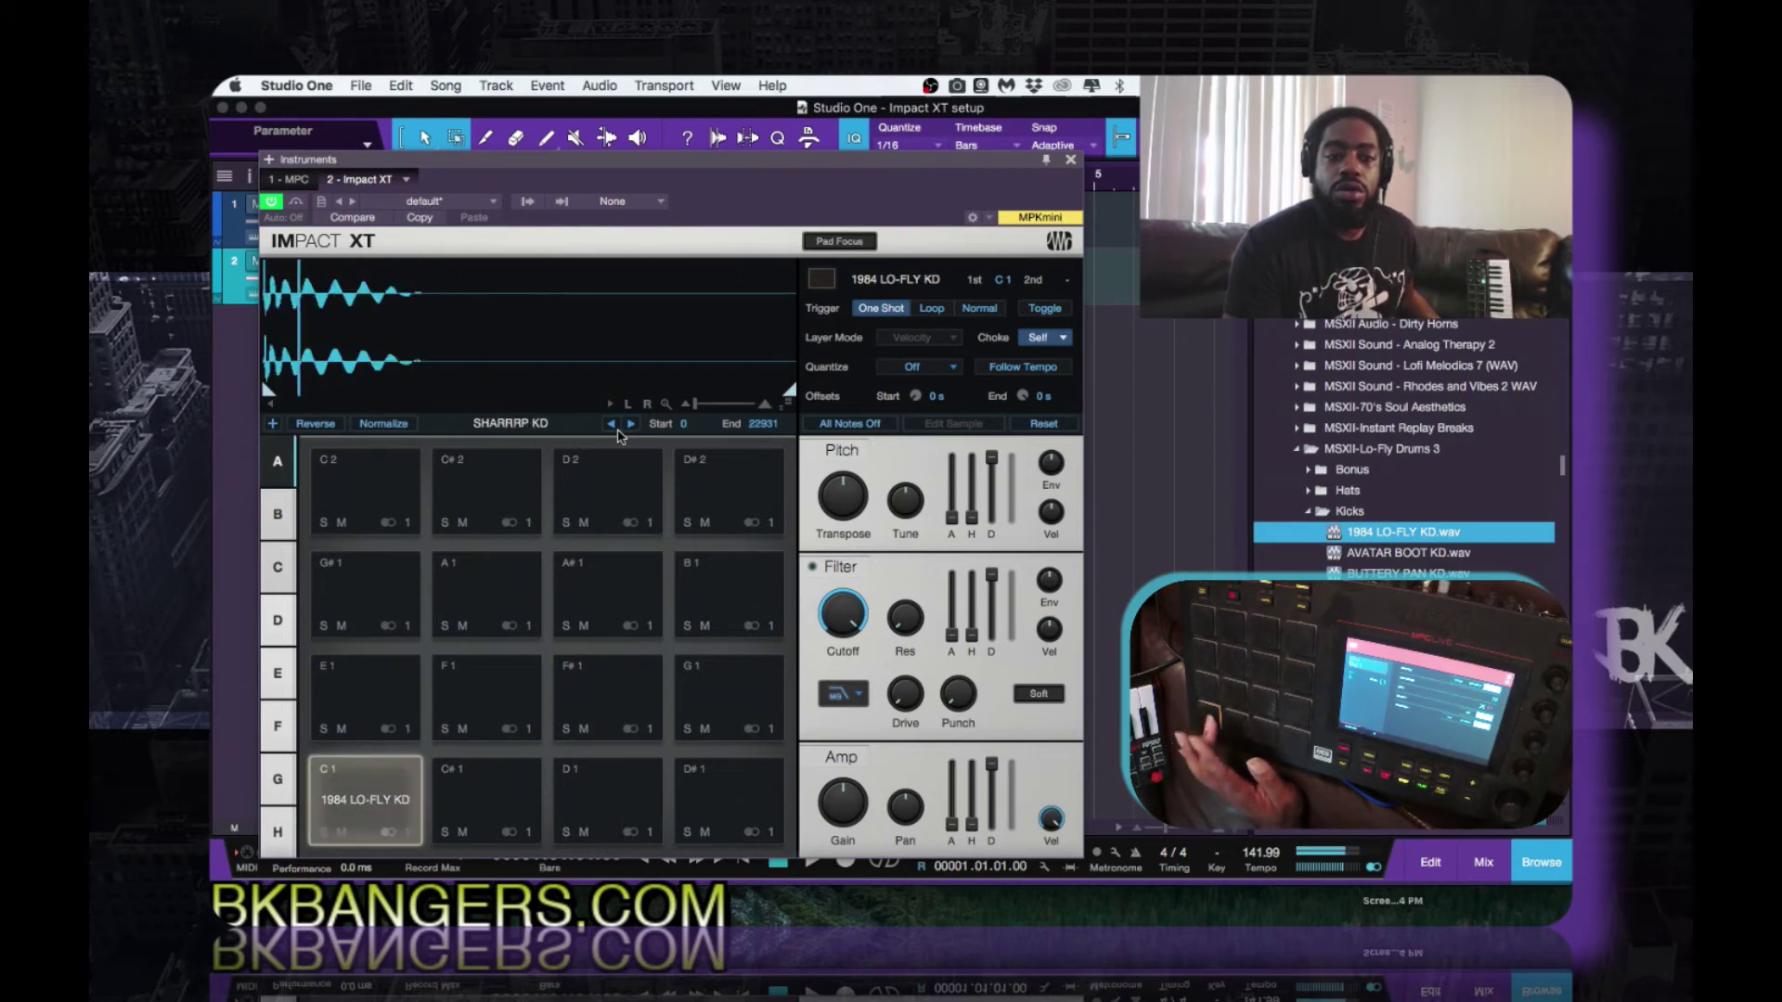
{"action": "left_click", "coordinate": [617, 430]}
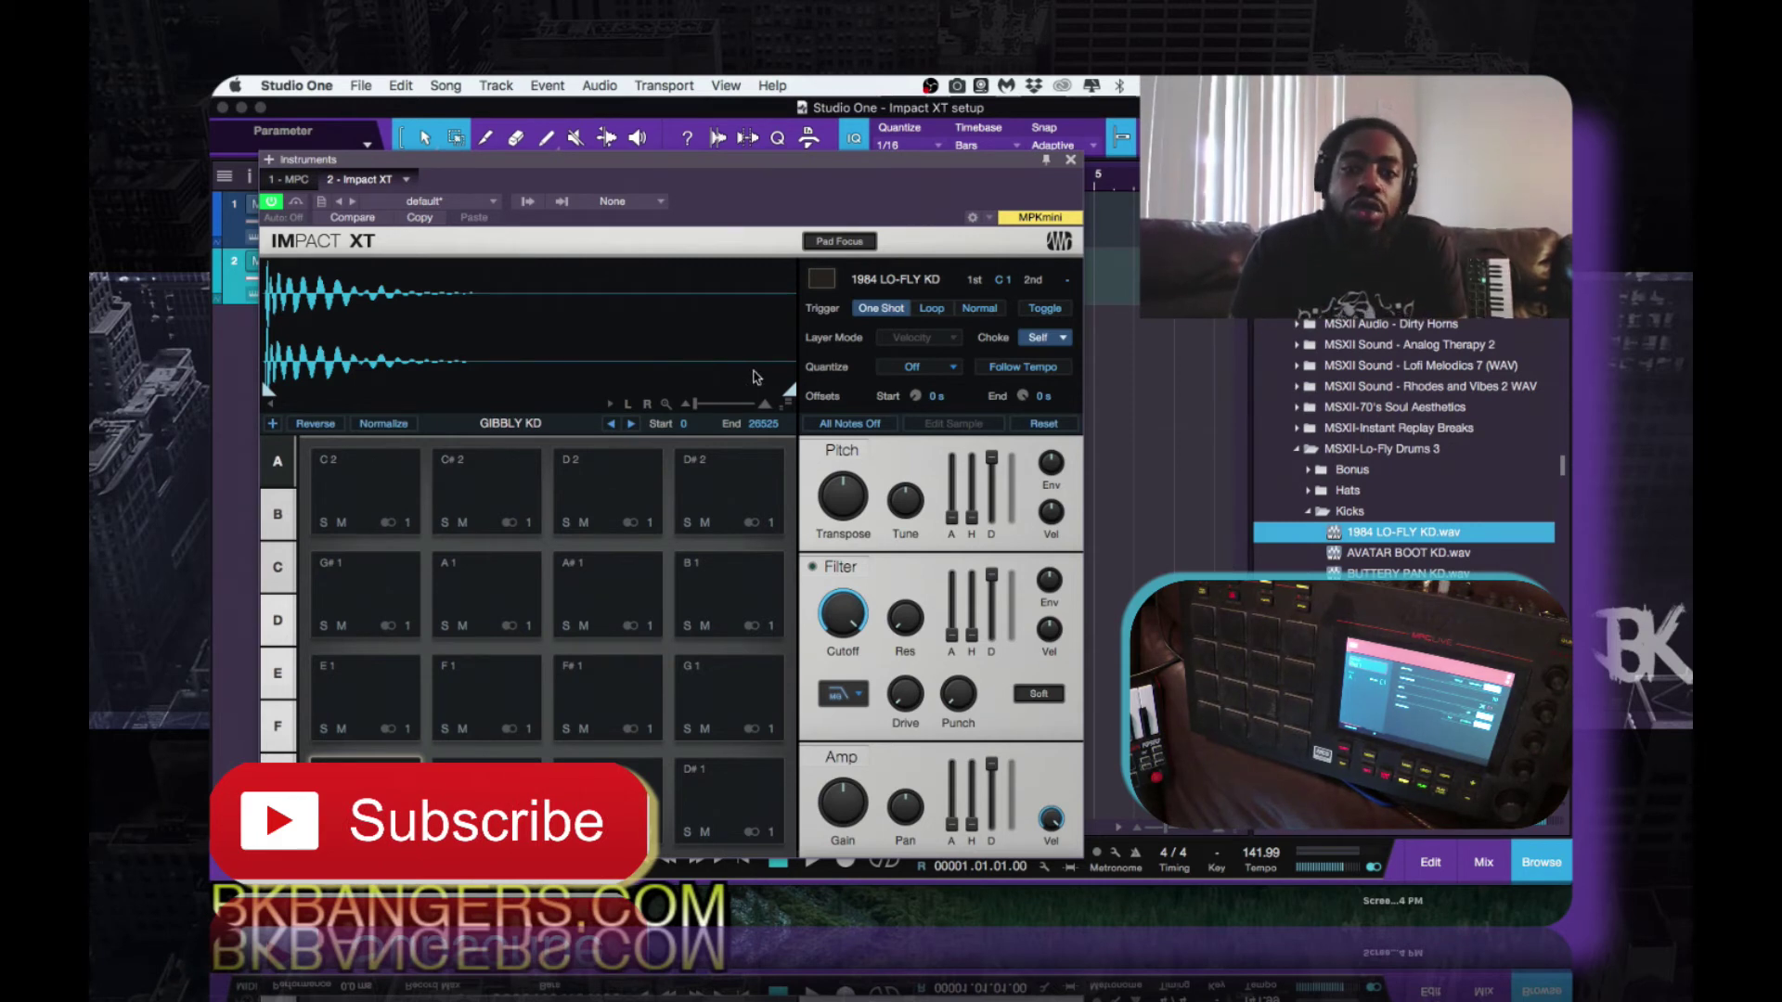
Colour the kick pad dark red and load ALBERTO VERDAY SD onto pad C#1
{"action": "left_click", "coordinate": [824, 279]}
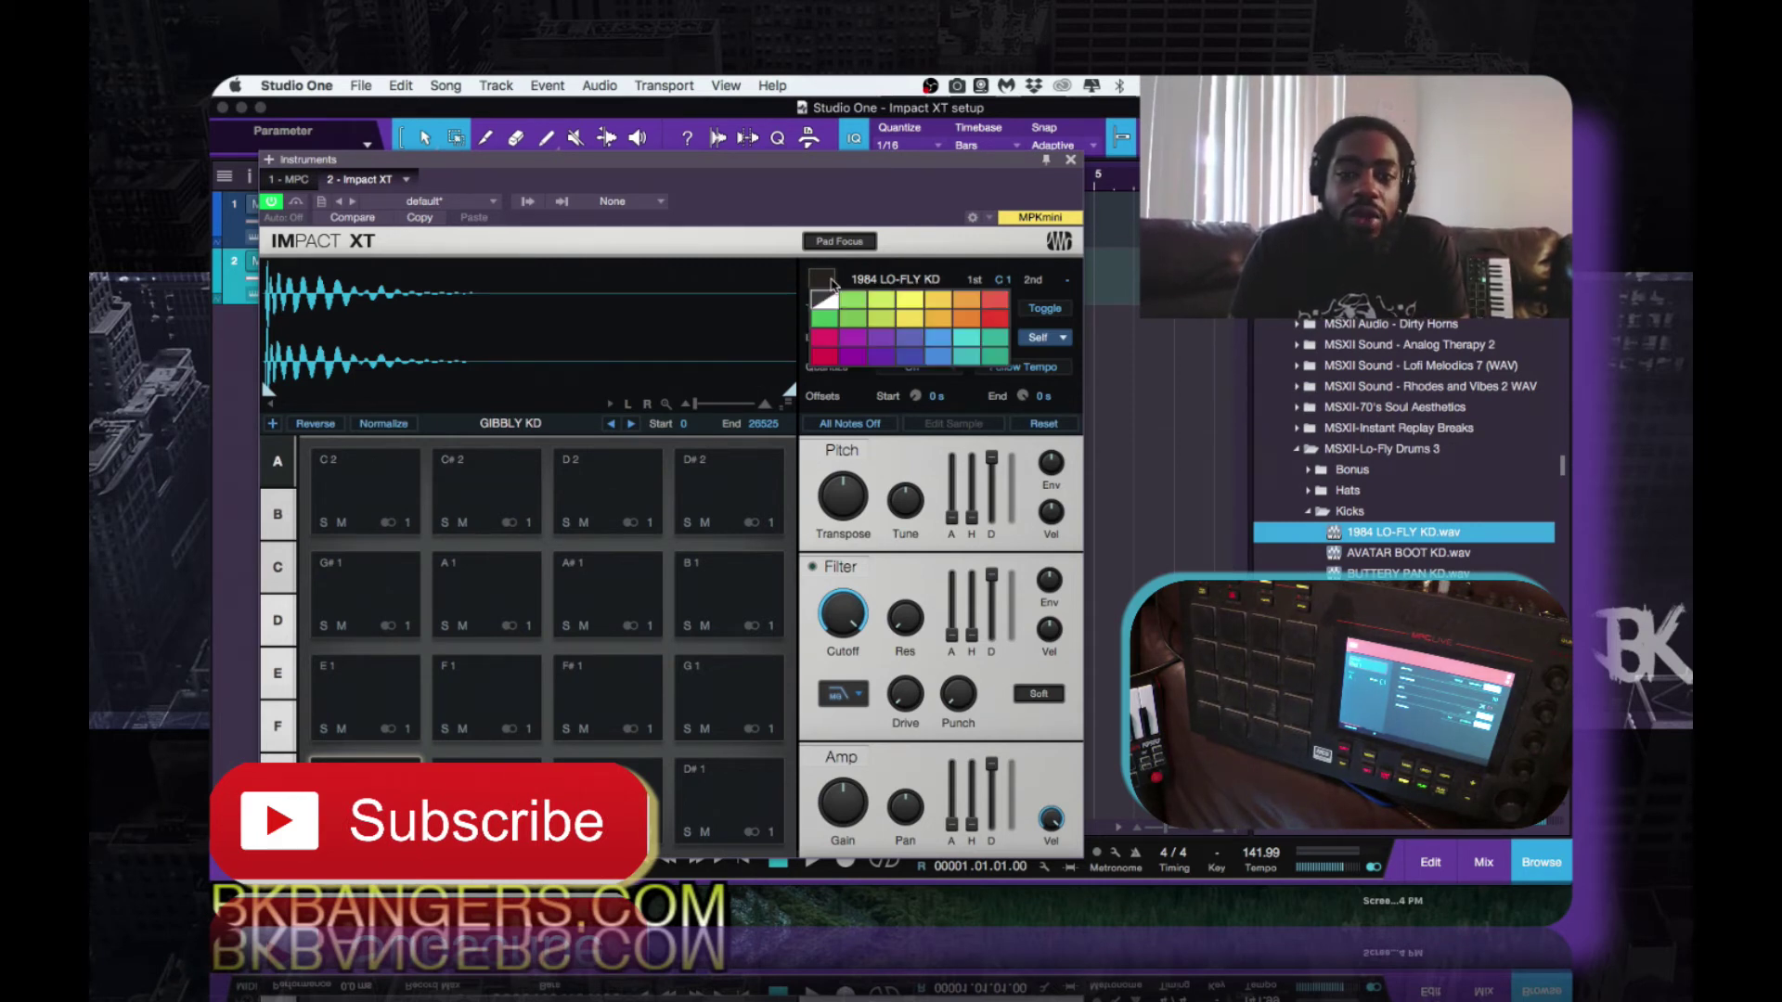
{"action": "left_click", "coordinate": [825, 356]}
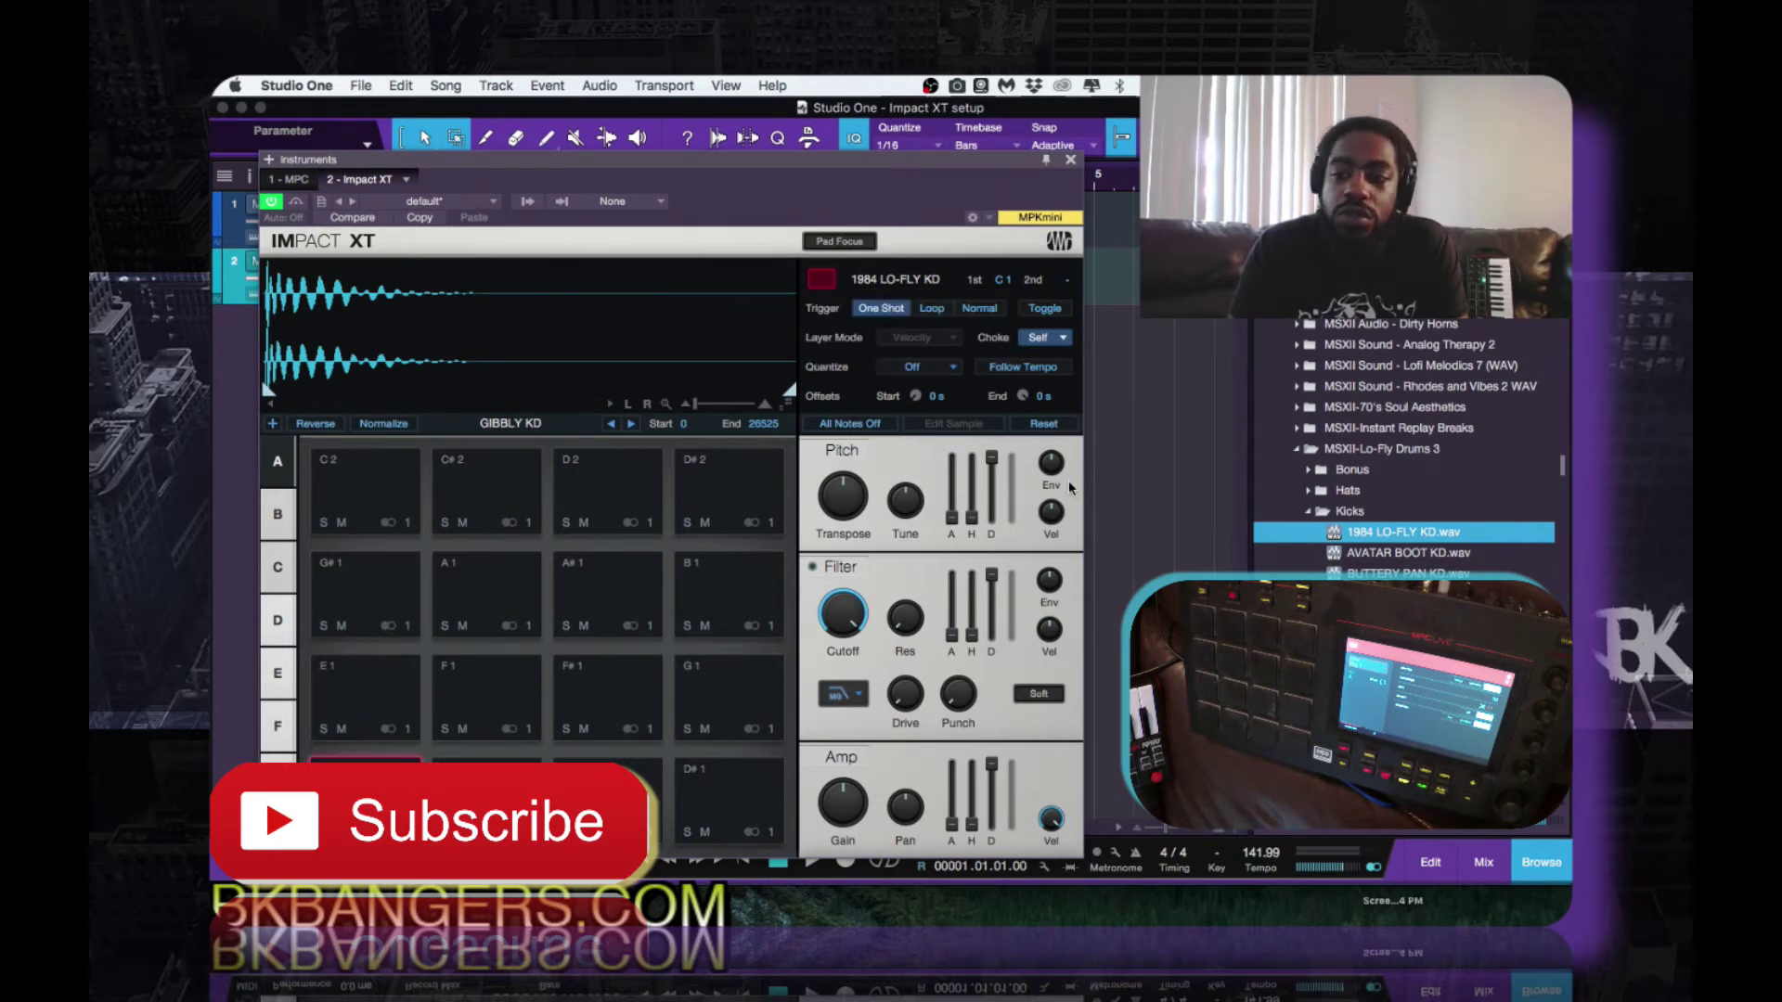
{"action": "left_click", "coordinate": [1309, 511]}
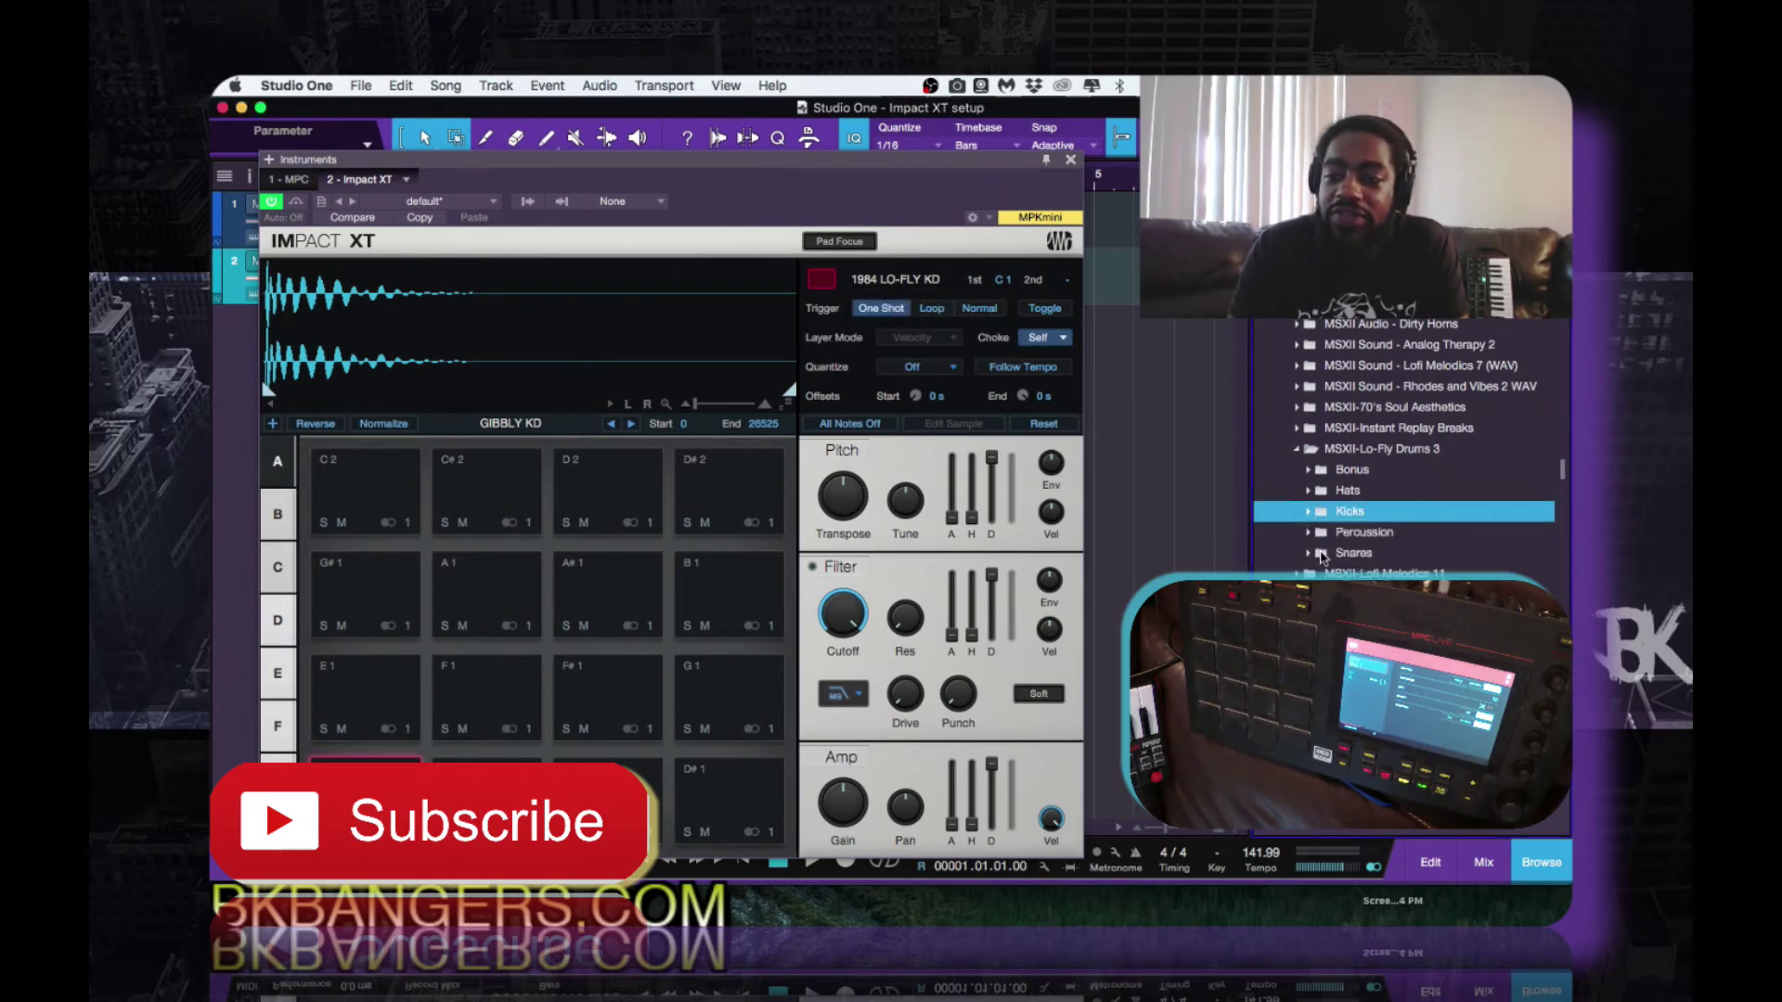
{"action": "left_click", "coordinate": [1309, 554]}
{"action": "left_click_drag", "start_coordinate": [1420, 574], "coordinate": [487, 789]}
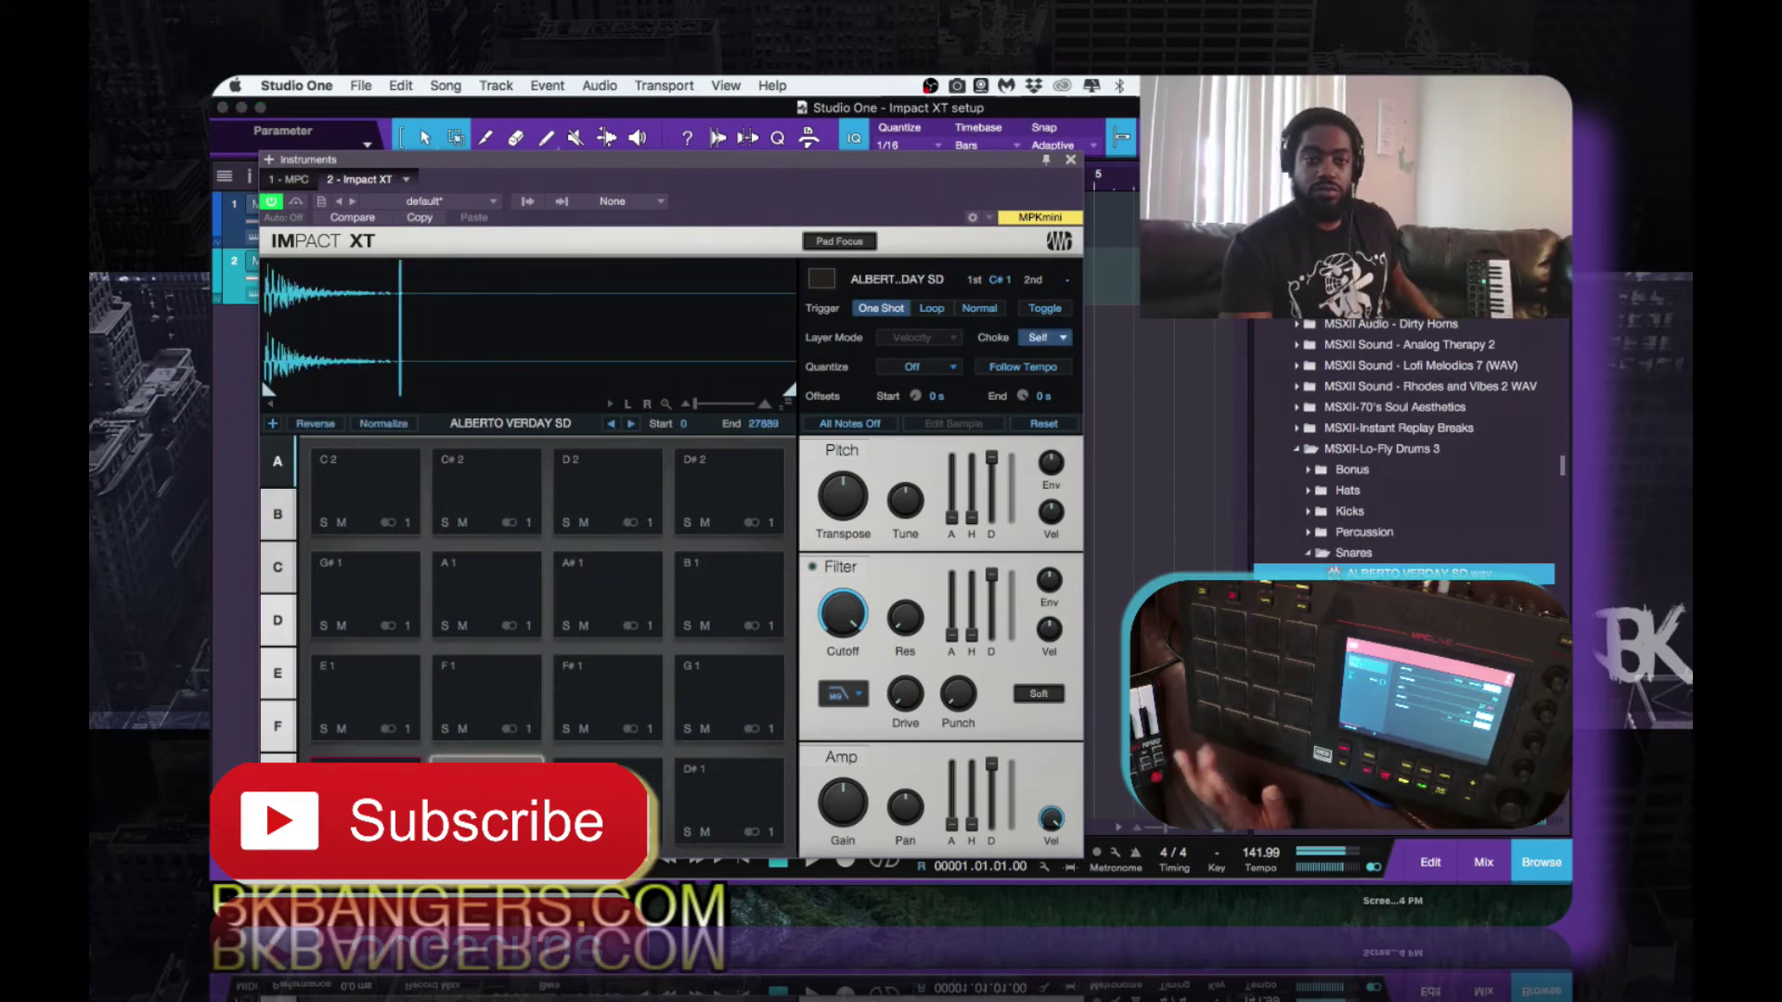
Audition snares including LAWB STIR SNAP SD, keep ALBERTO VERDAY SD, and colour the pad red
{"action": "left_click", "coordinate": [629, 424]}
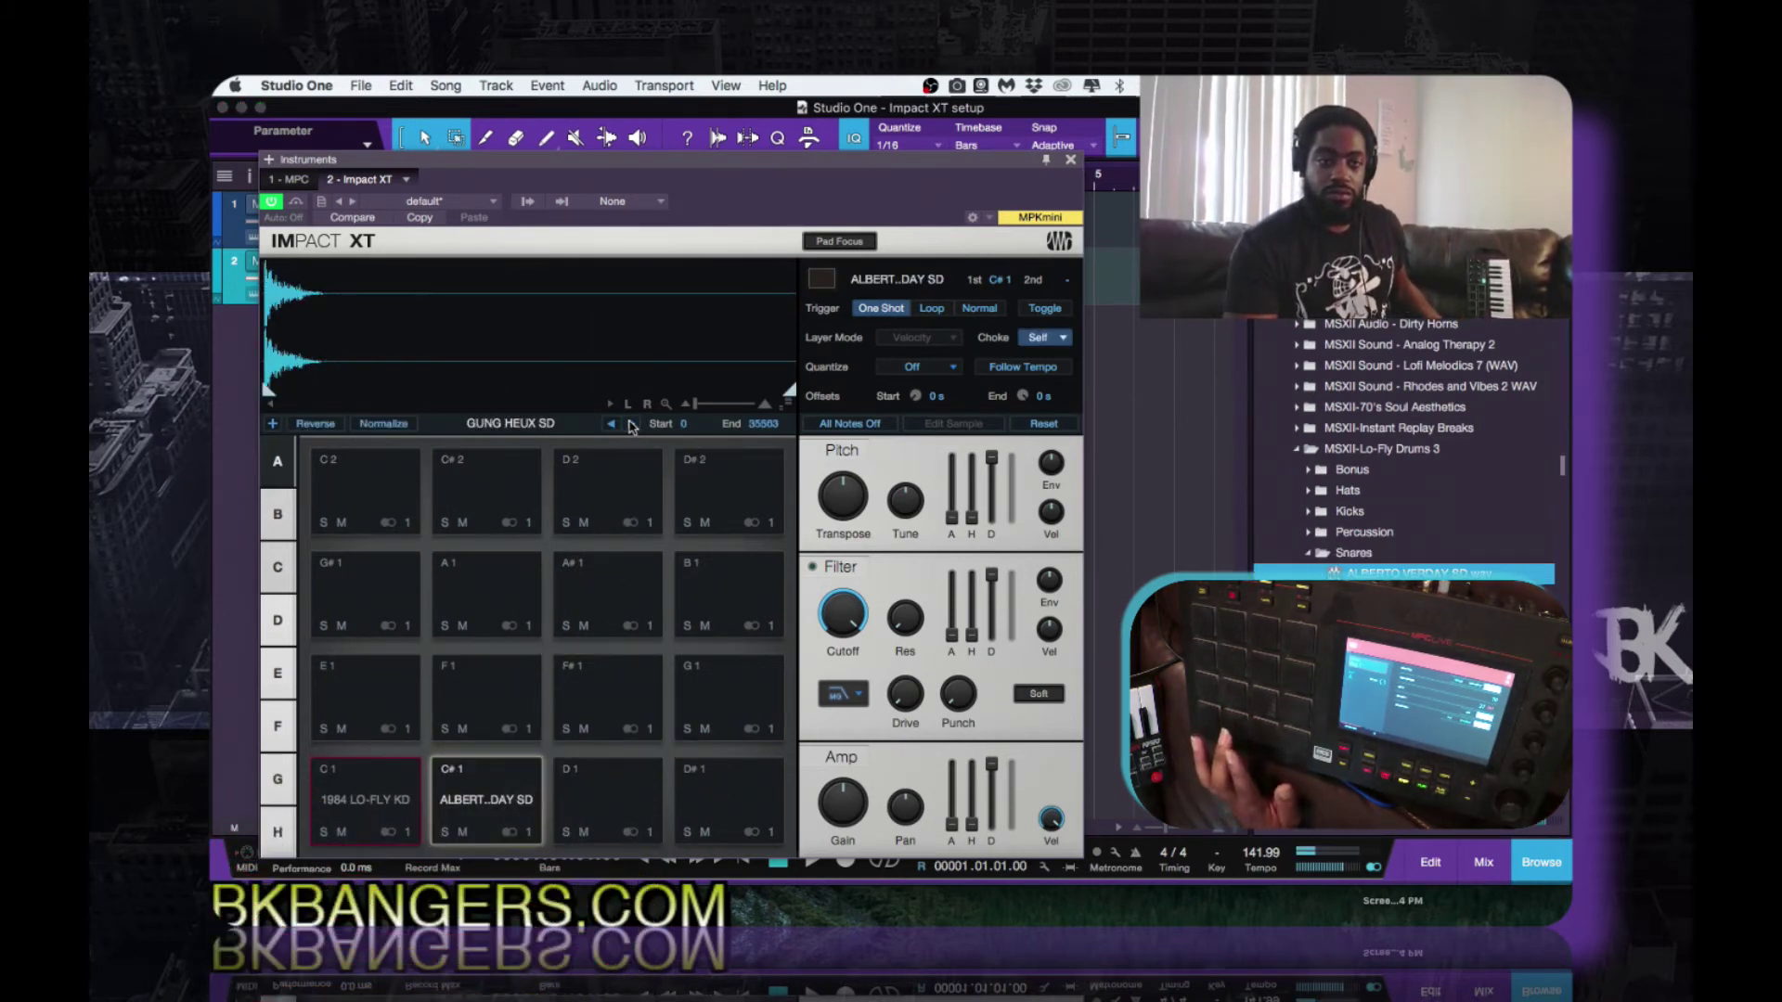
{"action": "left_click", "coordinate": [630, 424]}
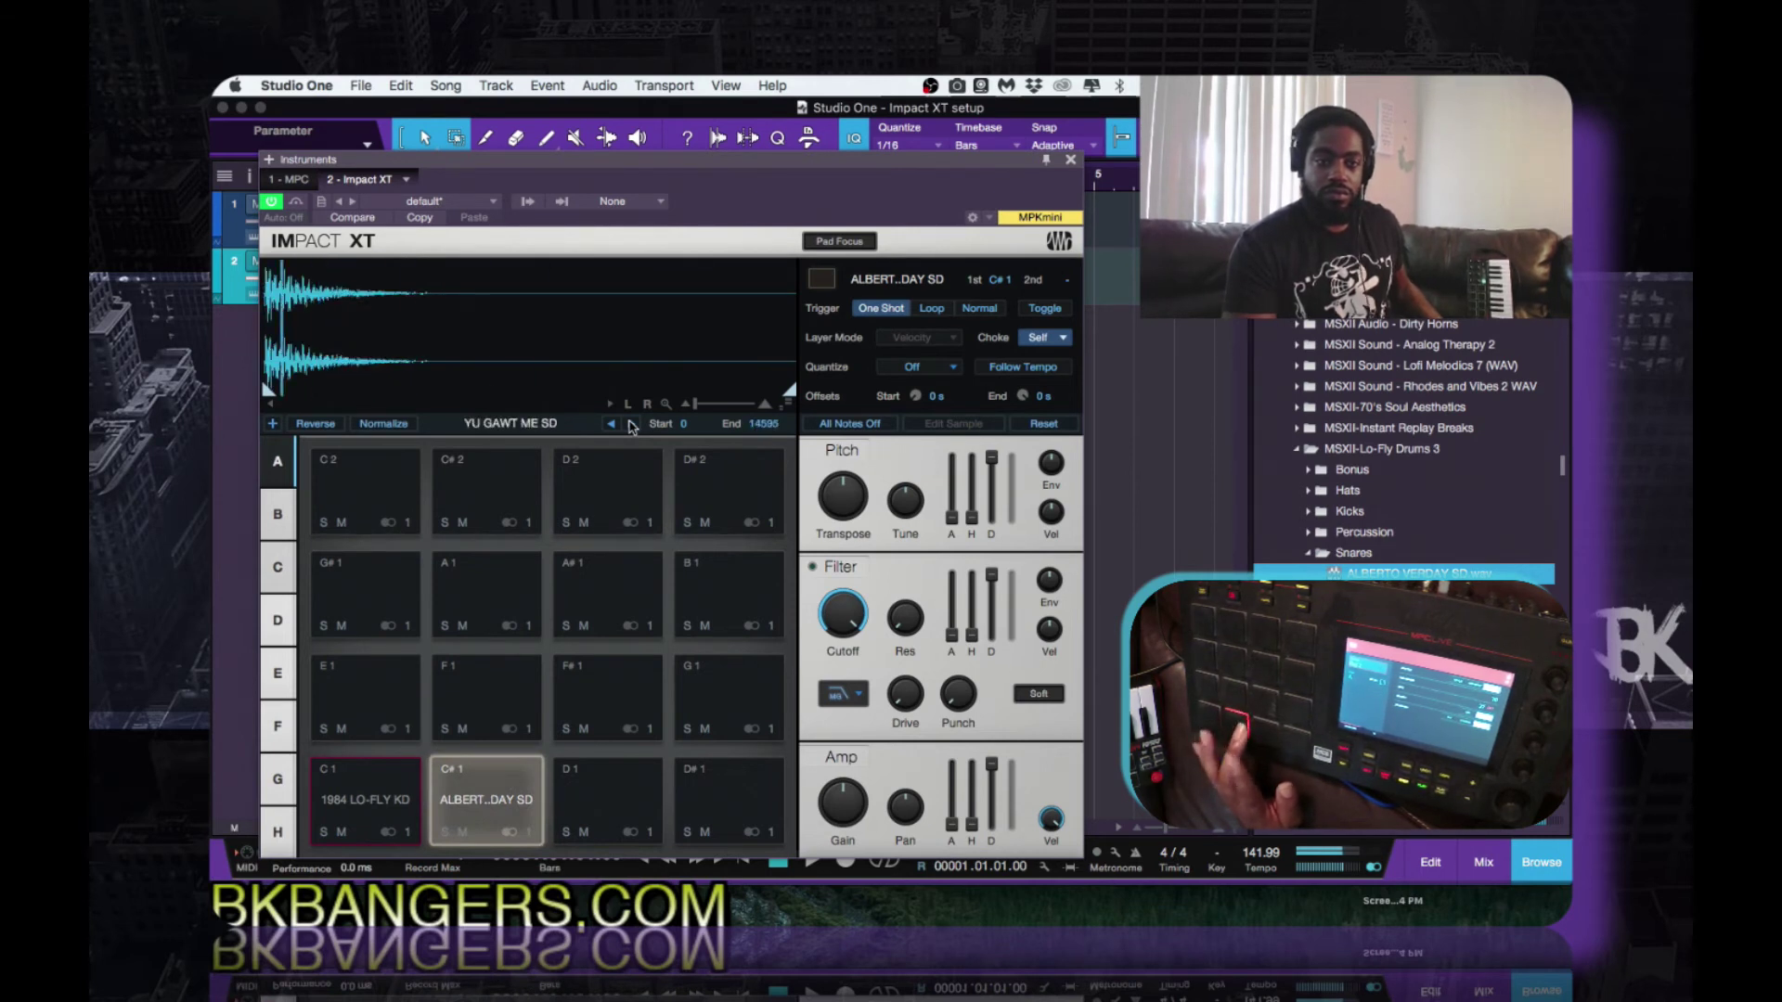
{"action": "left_click", "coordinate": [612, 424]}
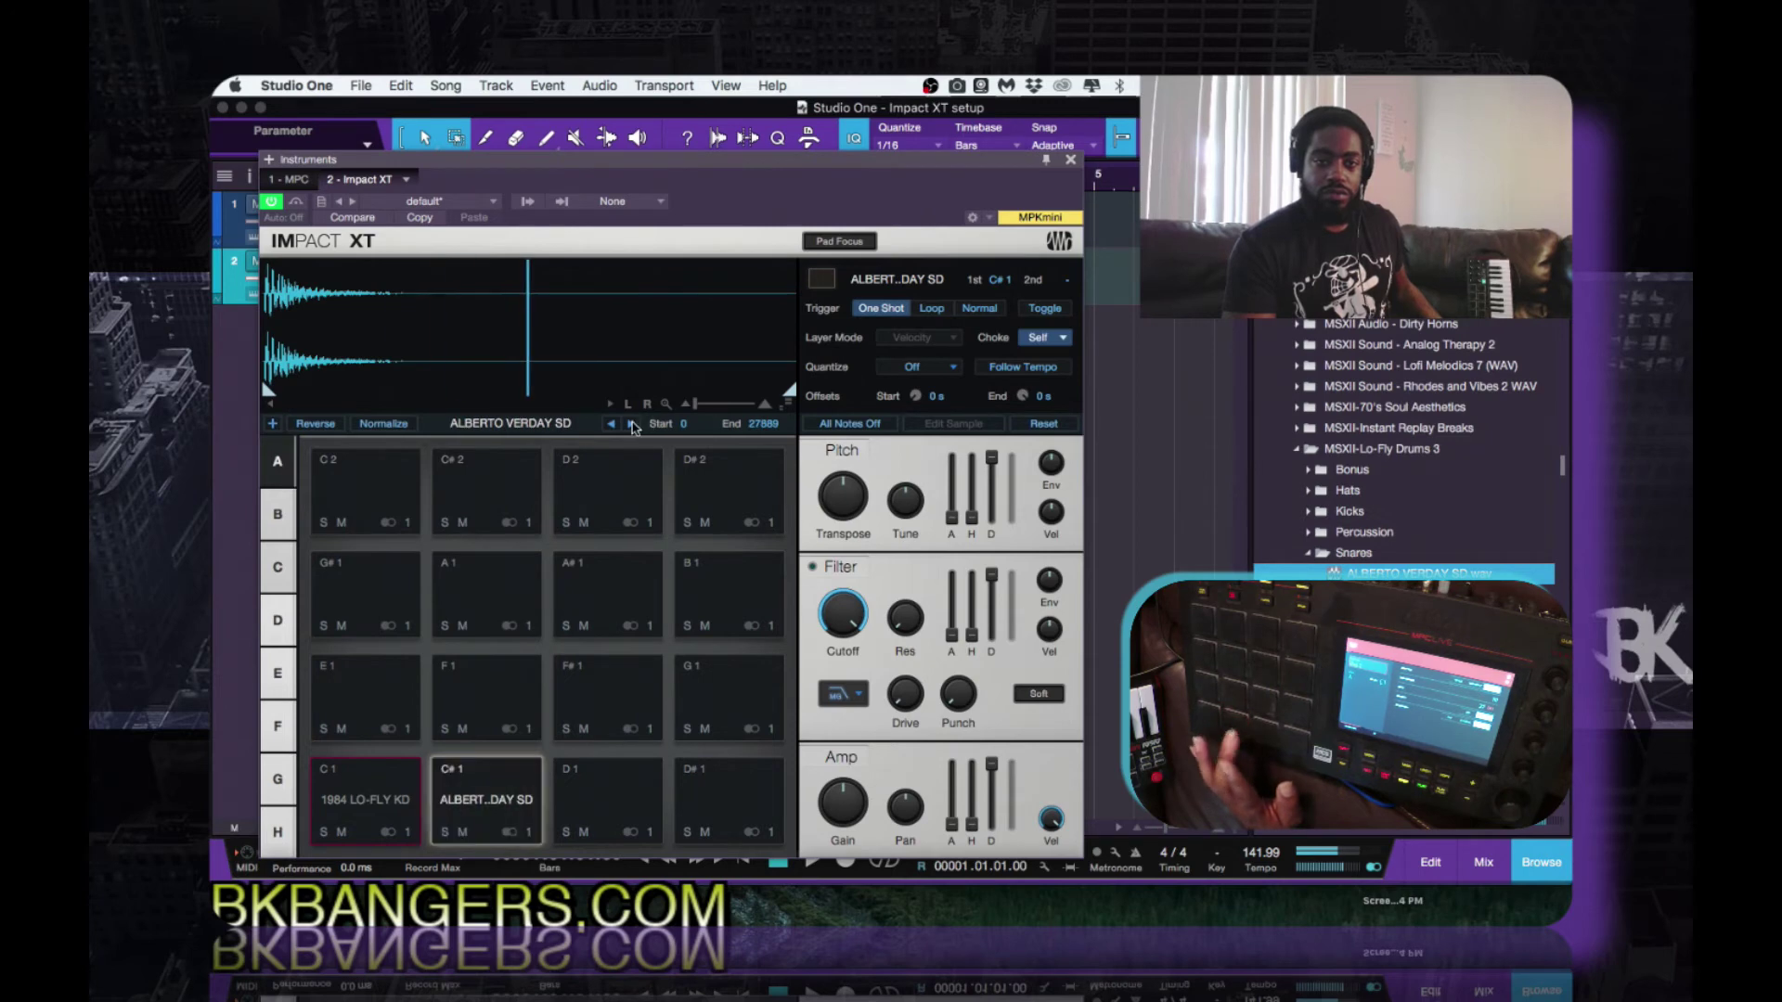
{"action": "left_click", "coordinate": [632, 424]}
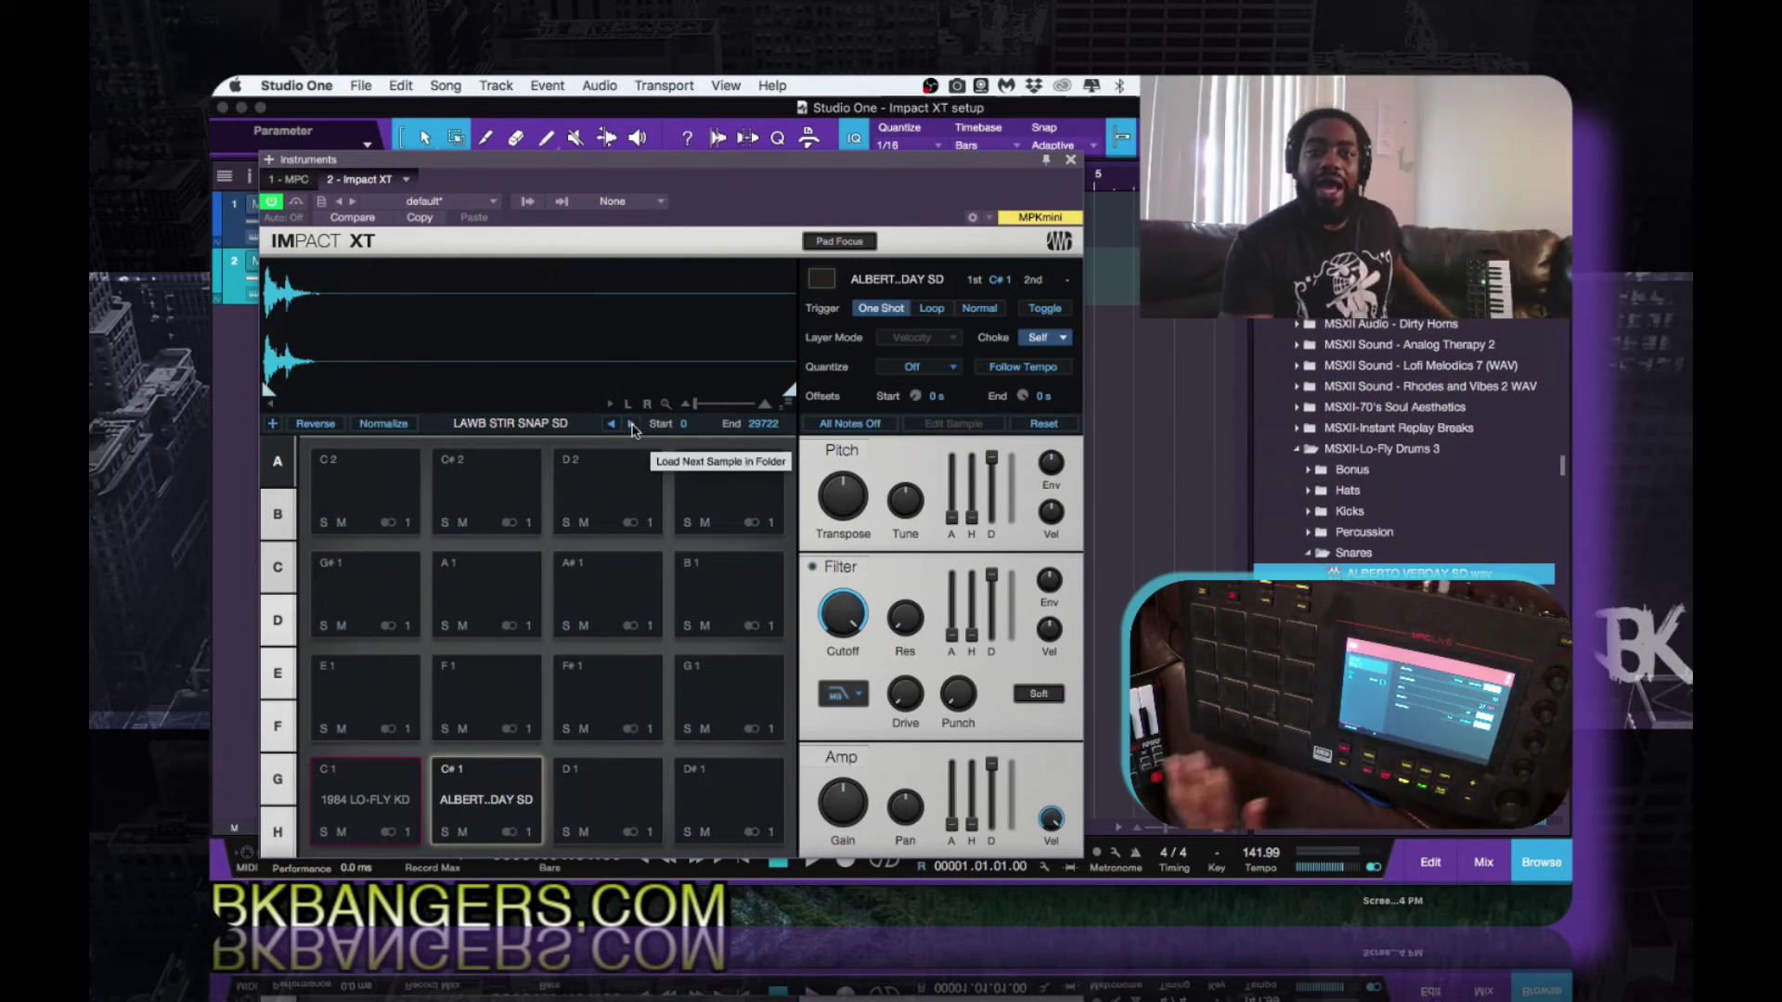
{"action": "left_click", "coordinate": [612, 425]}
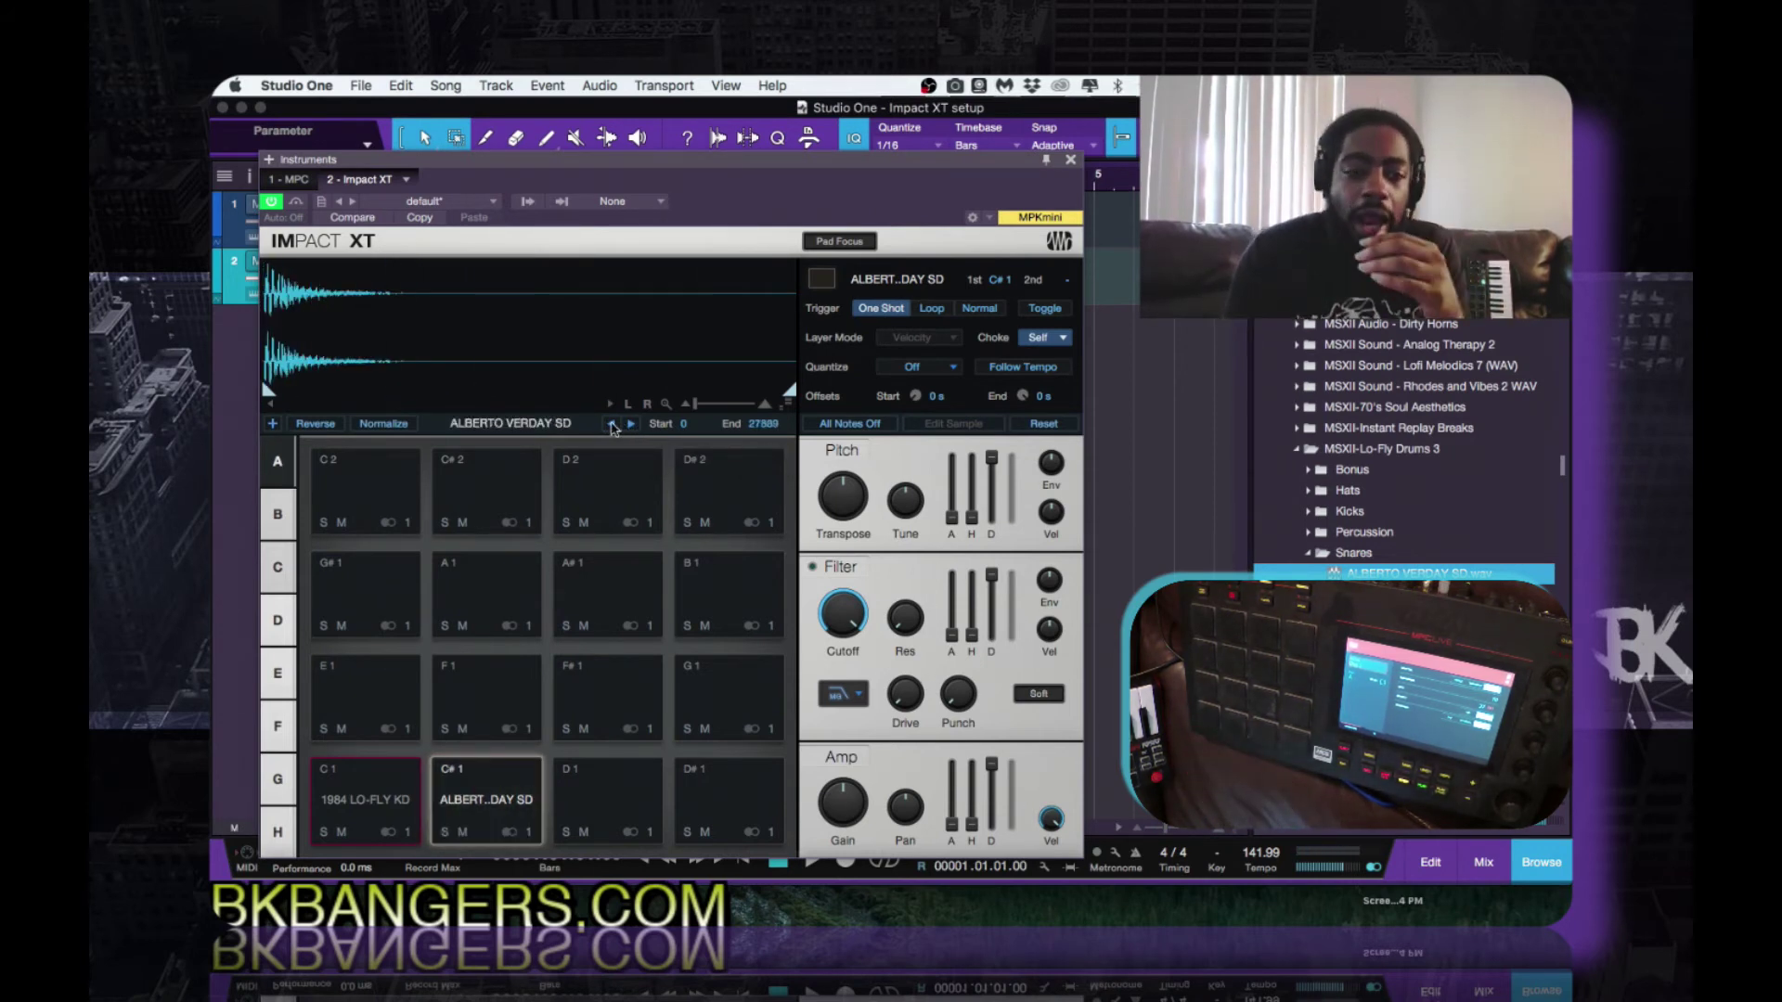
{"action": "left_click", "coordinate": [821, 279]}
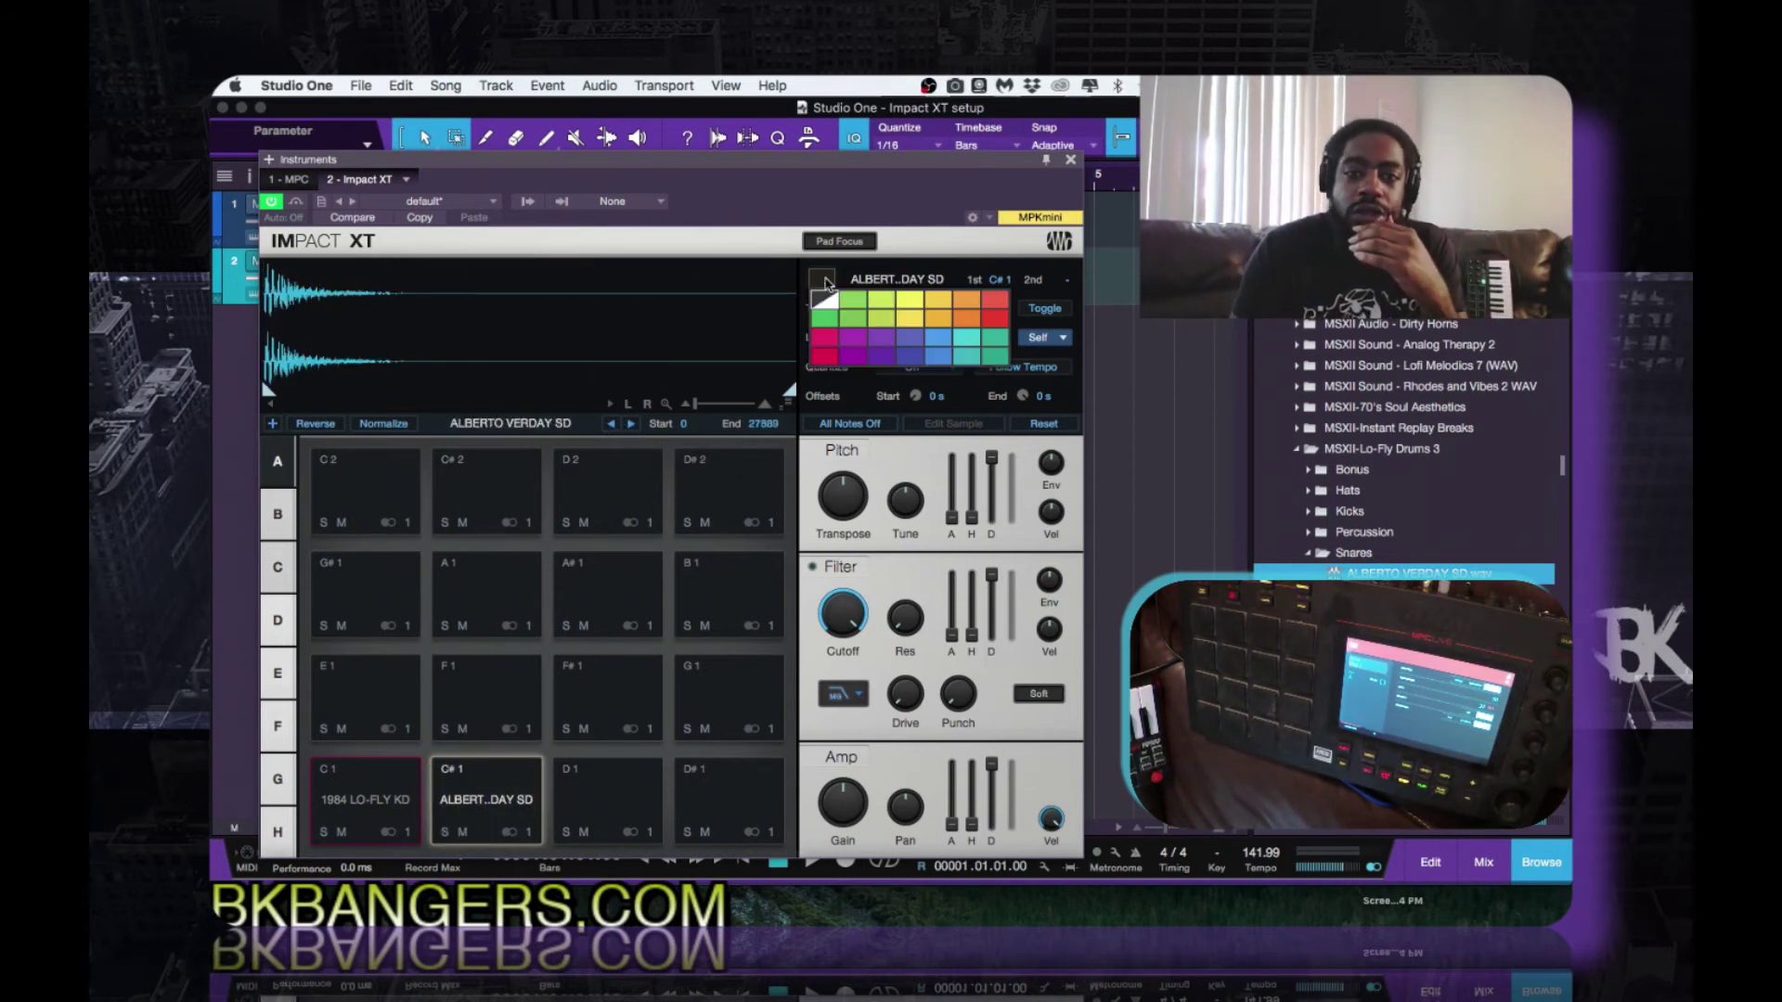
{"action": "left_click", "coordinate": [825, 355]}
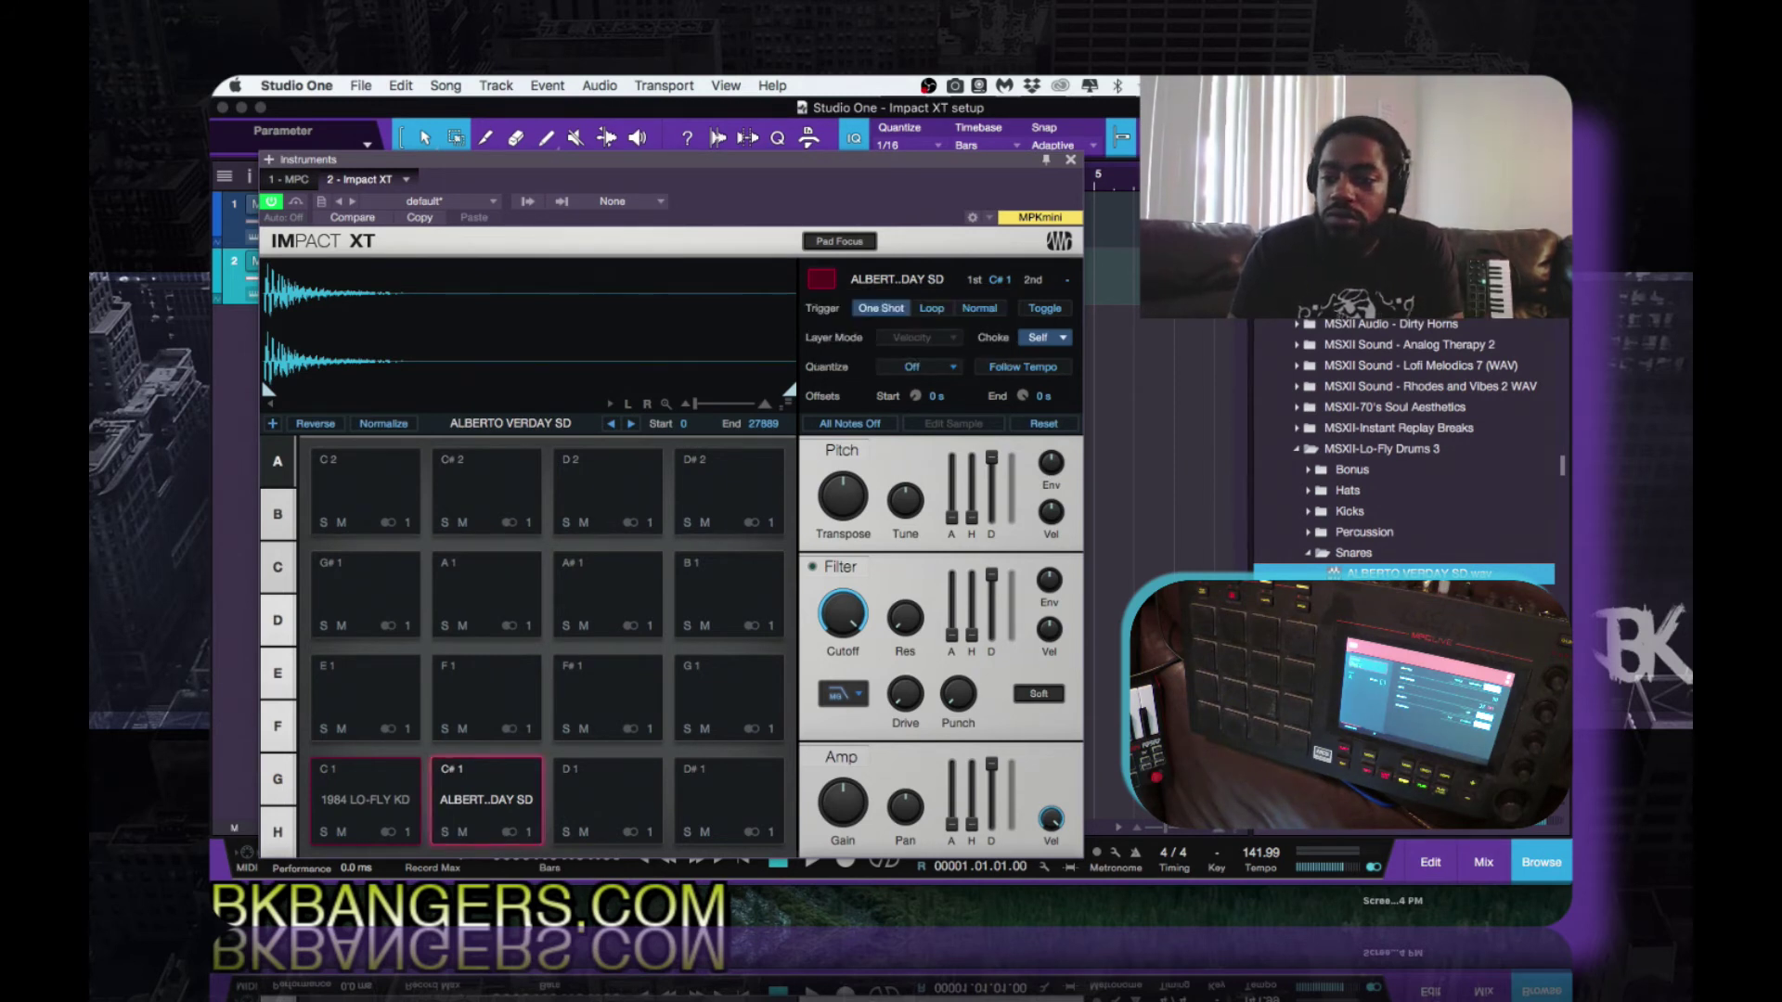
Load the BENDER HH hi-hat from the Hats folder onto pad D1 and colour it red
{"action": "left_click", "coordinate": [1308, 554]}
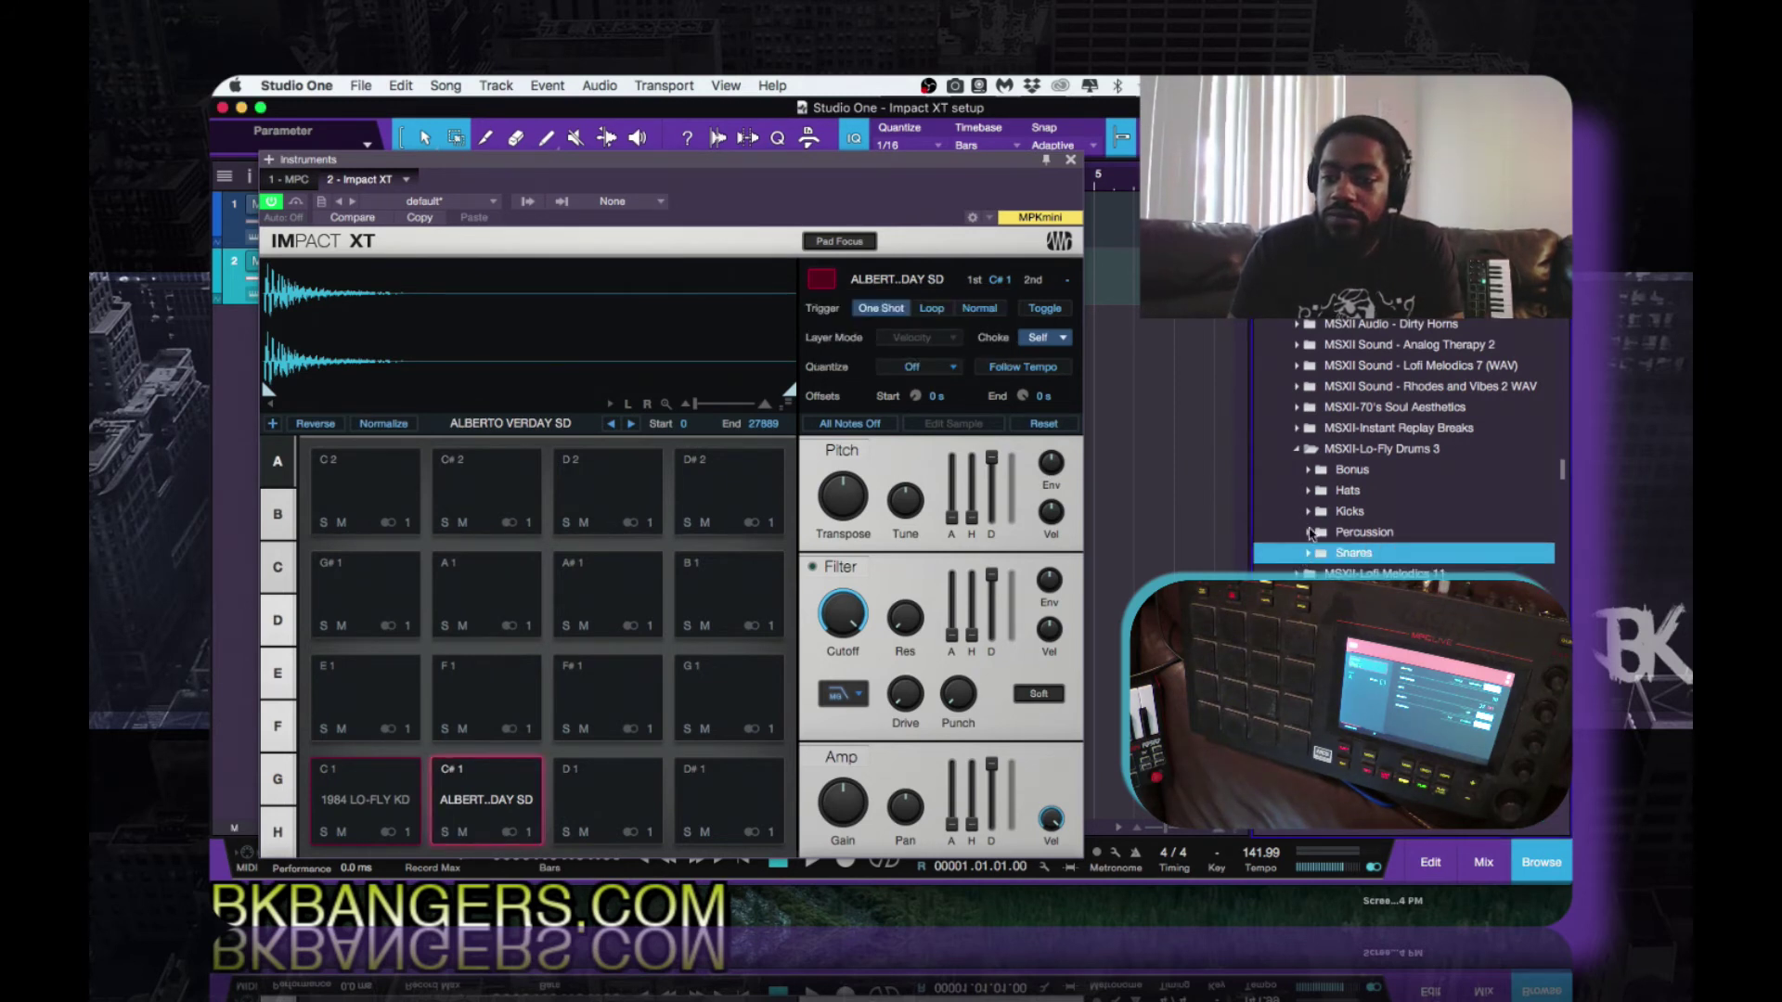
{"action": "left_click", "coordinate": [1309, 514]}
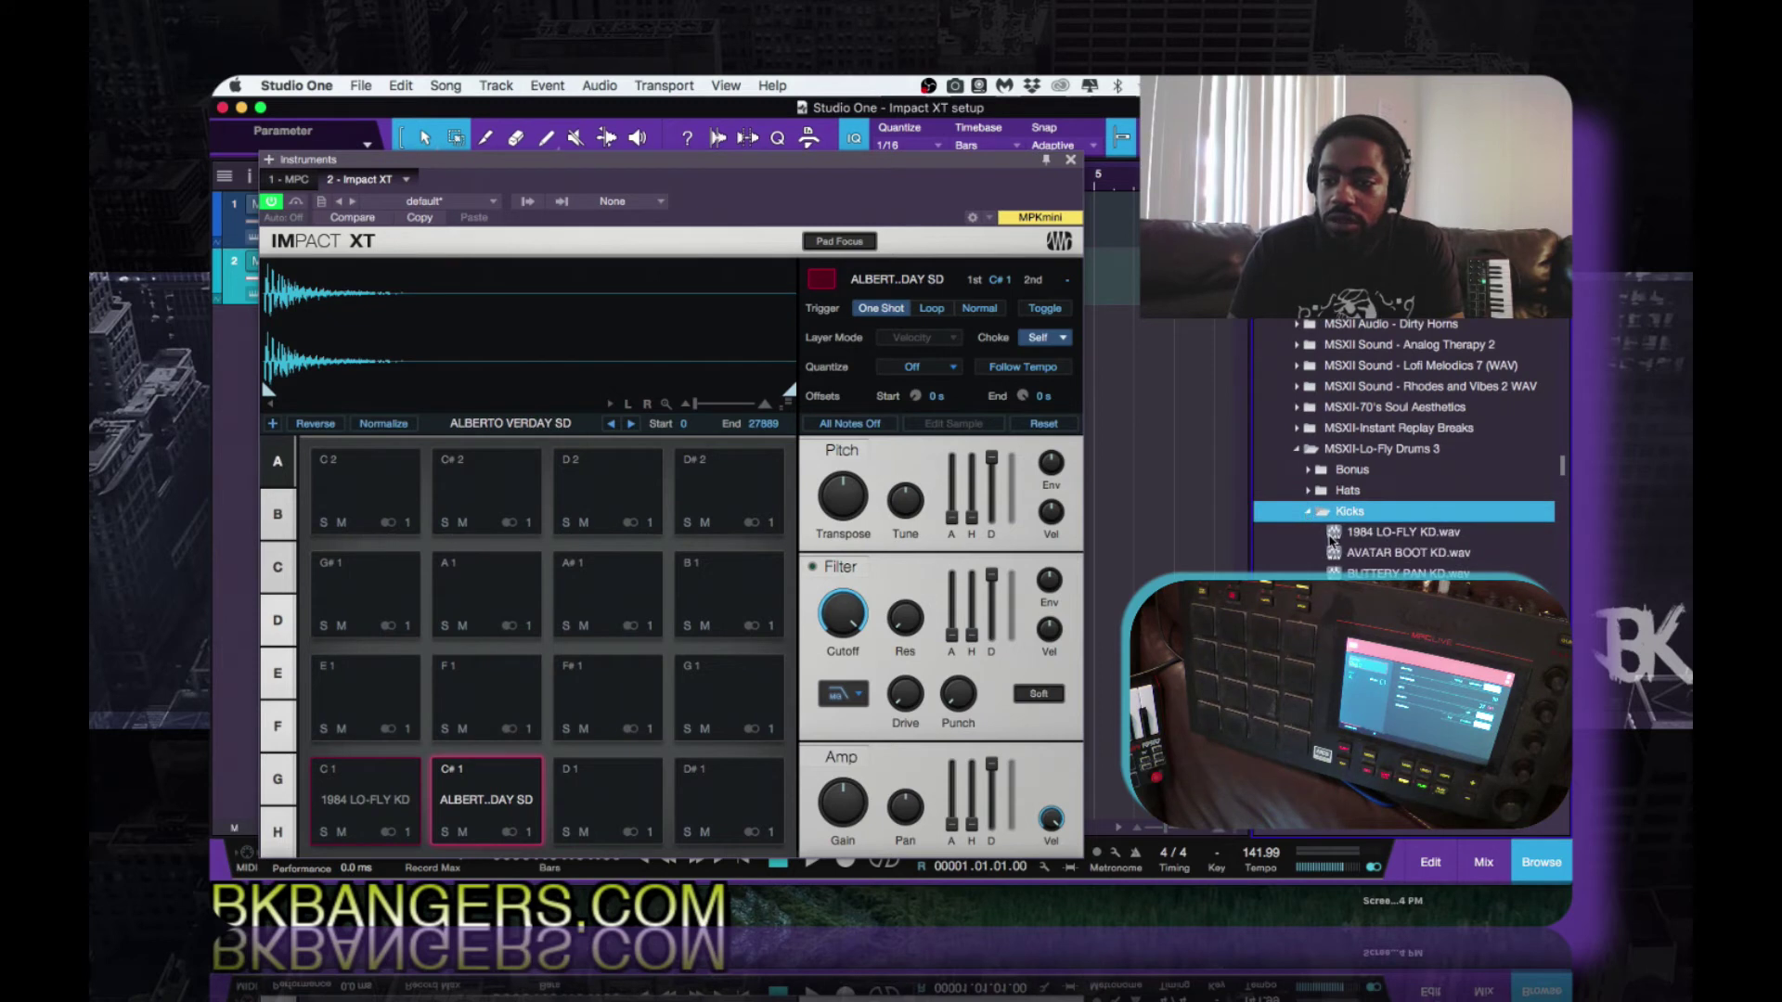
{"action": "left_click", "coordinate": [1307, 513]}
{"action": "left_click", "coordinate": [1308, 488]}
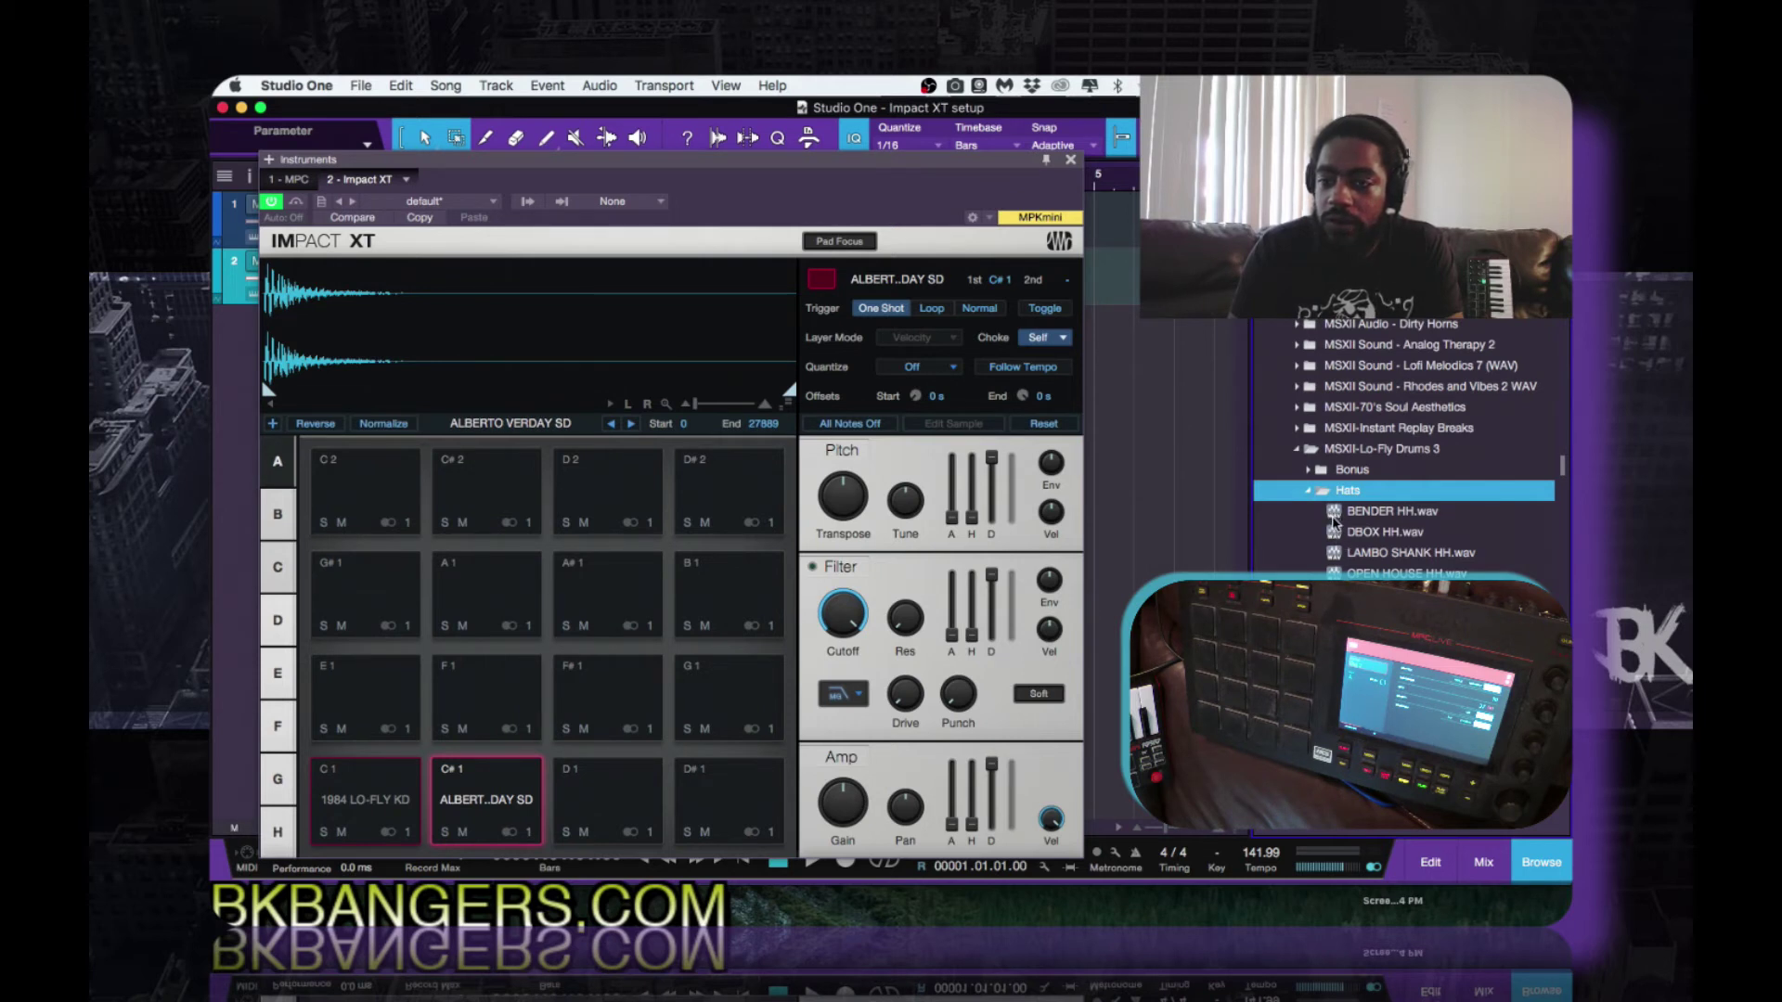
{"action": "left_click_drag", "start_coordinate": [1334, 516], "coordinate": [603, 792]}
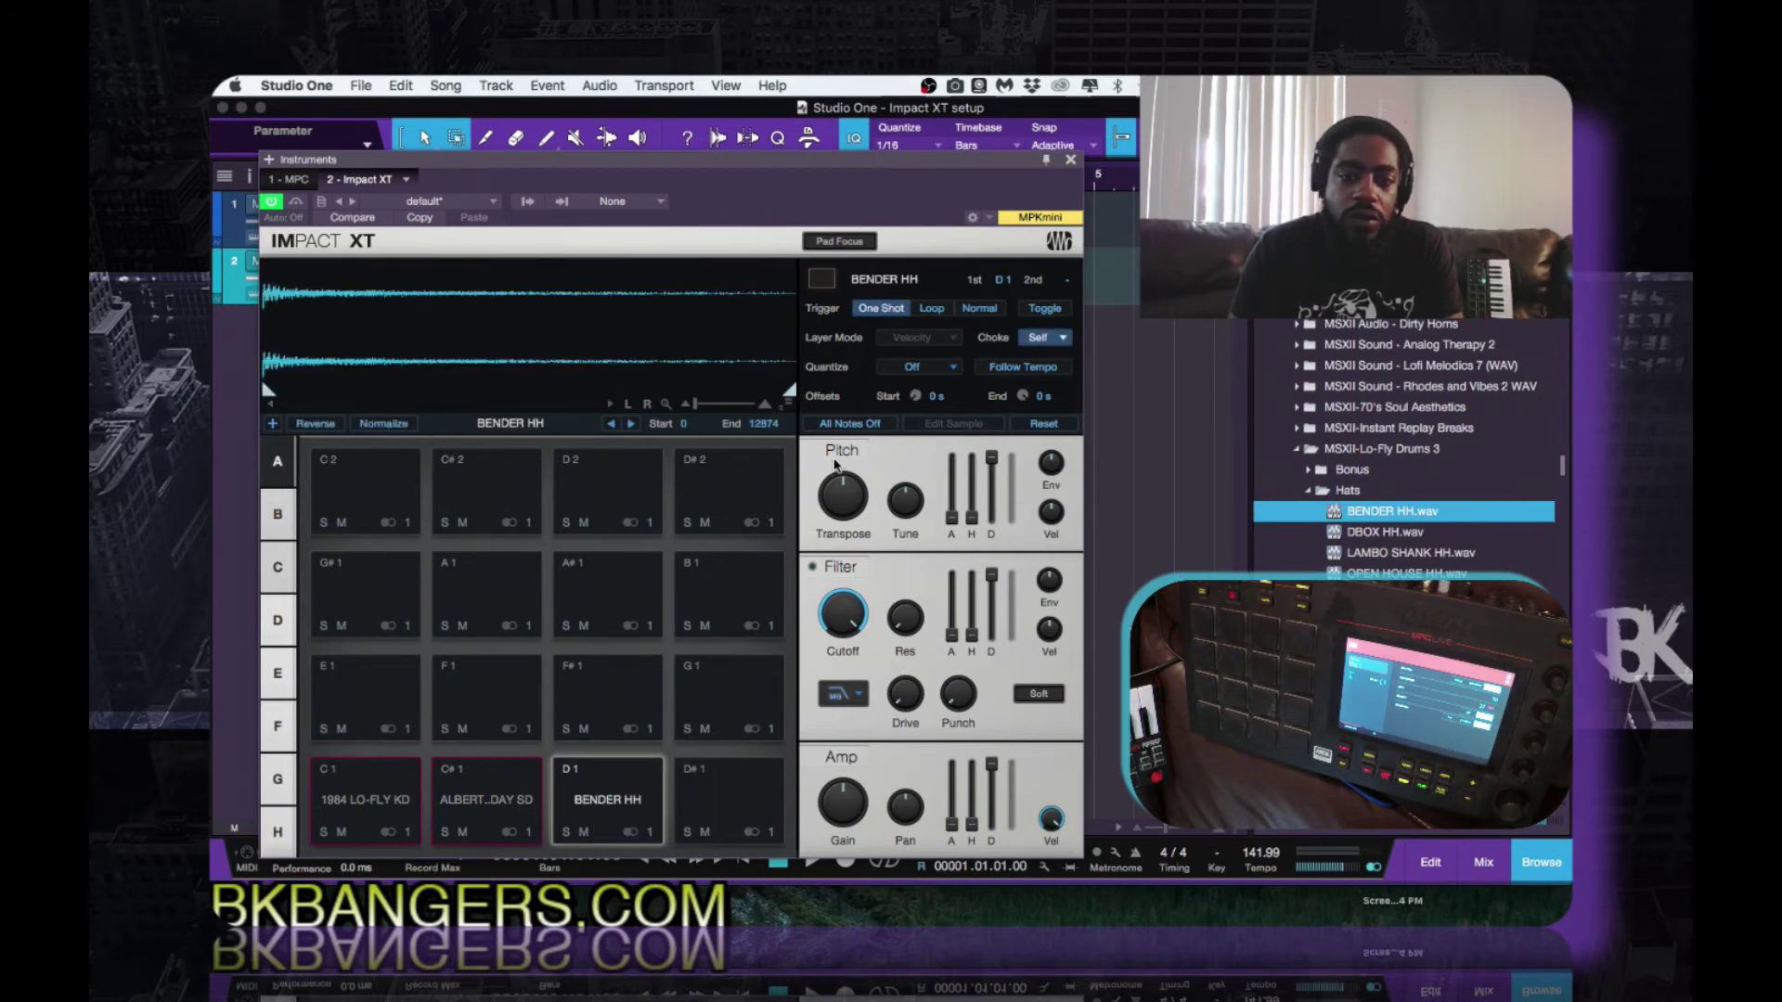
{"action": "left_click", "coordinate": [822, 279]}
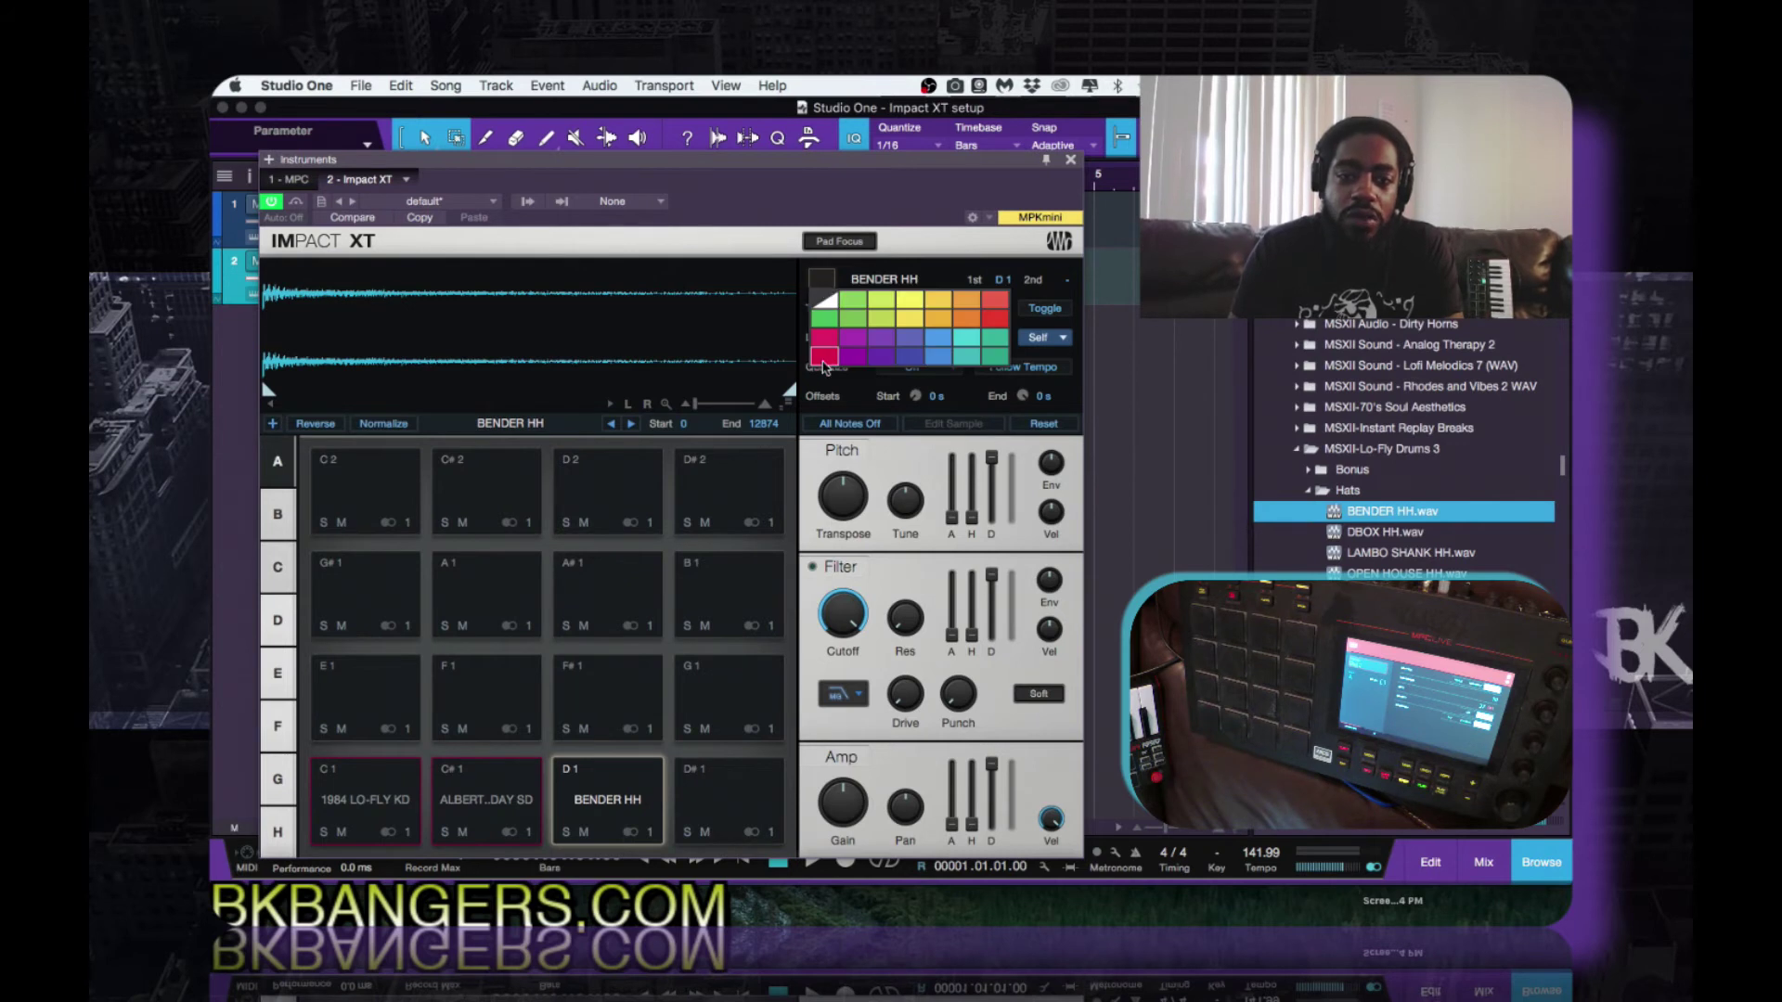
{"action": "left_click", "coordinate": [825, 364]}
Load the BANDO PRC sample from the Percussion folder onto pad D#1
{"action": "left_click", "coordinate": [1307, 492]}
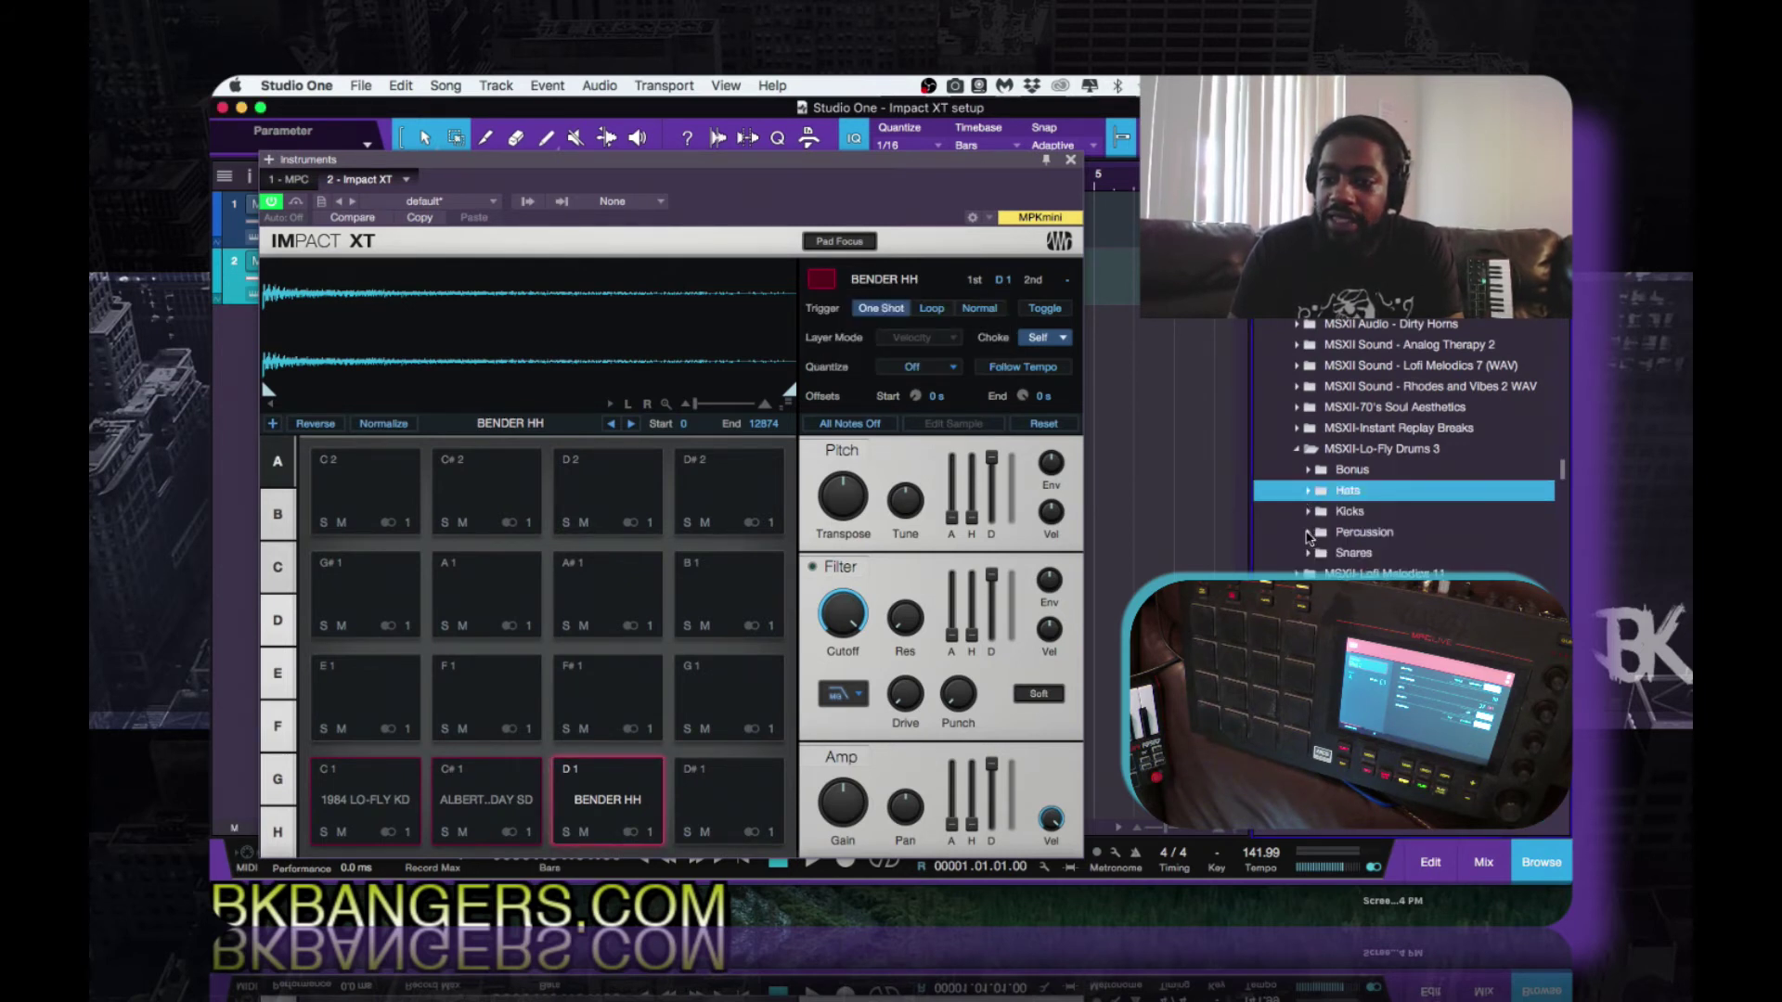
{"action": "left_click", "coordinate": [1307, 534]}
{"action": "left_click", "coordinate": [1336, 555]}
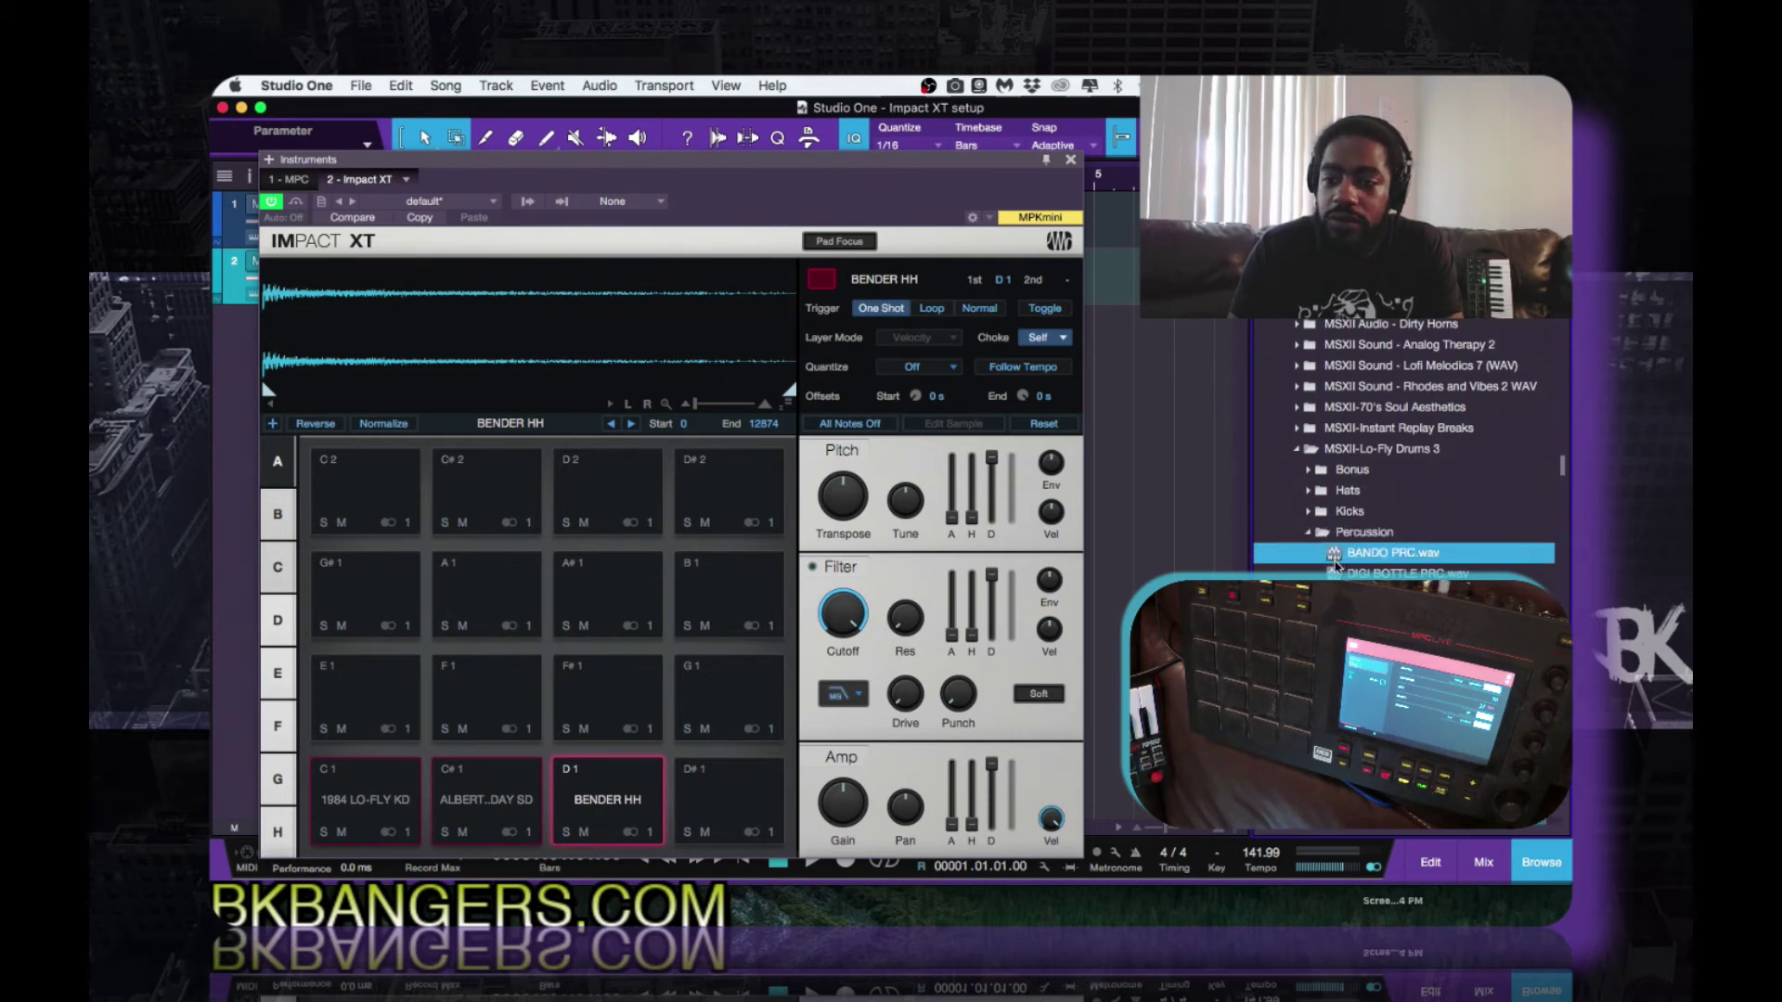
{"action": "left_click_drag", "start_coordinate": [1336, 557], "coordinate": [747, 796]}
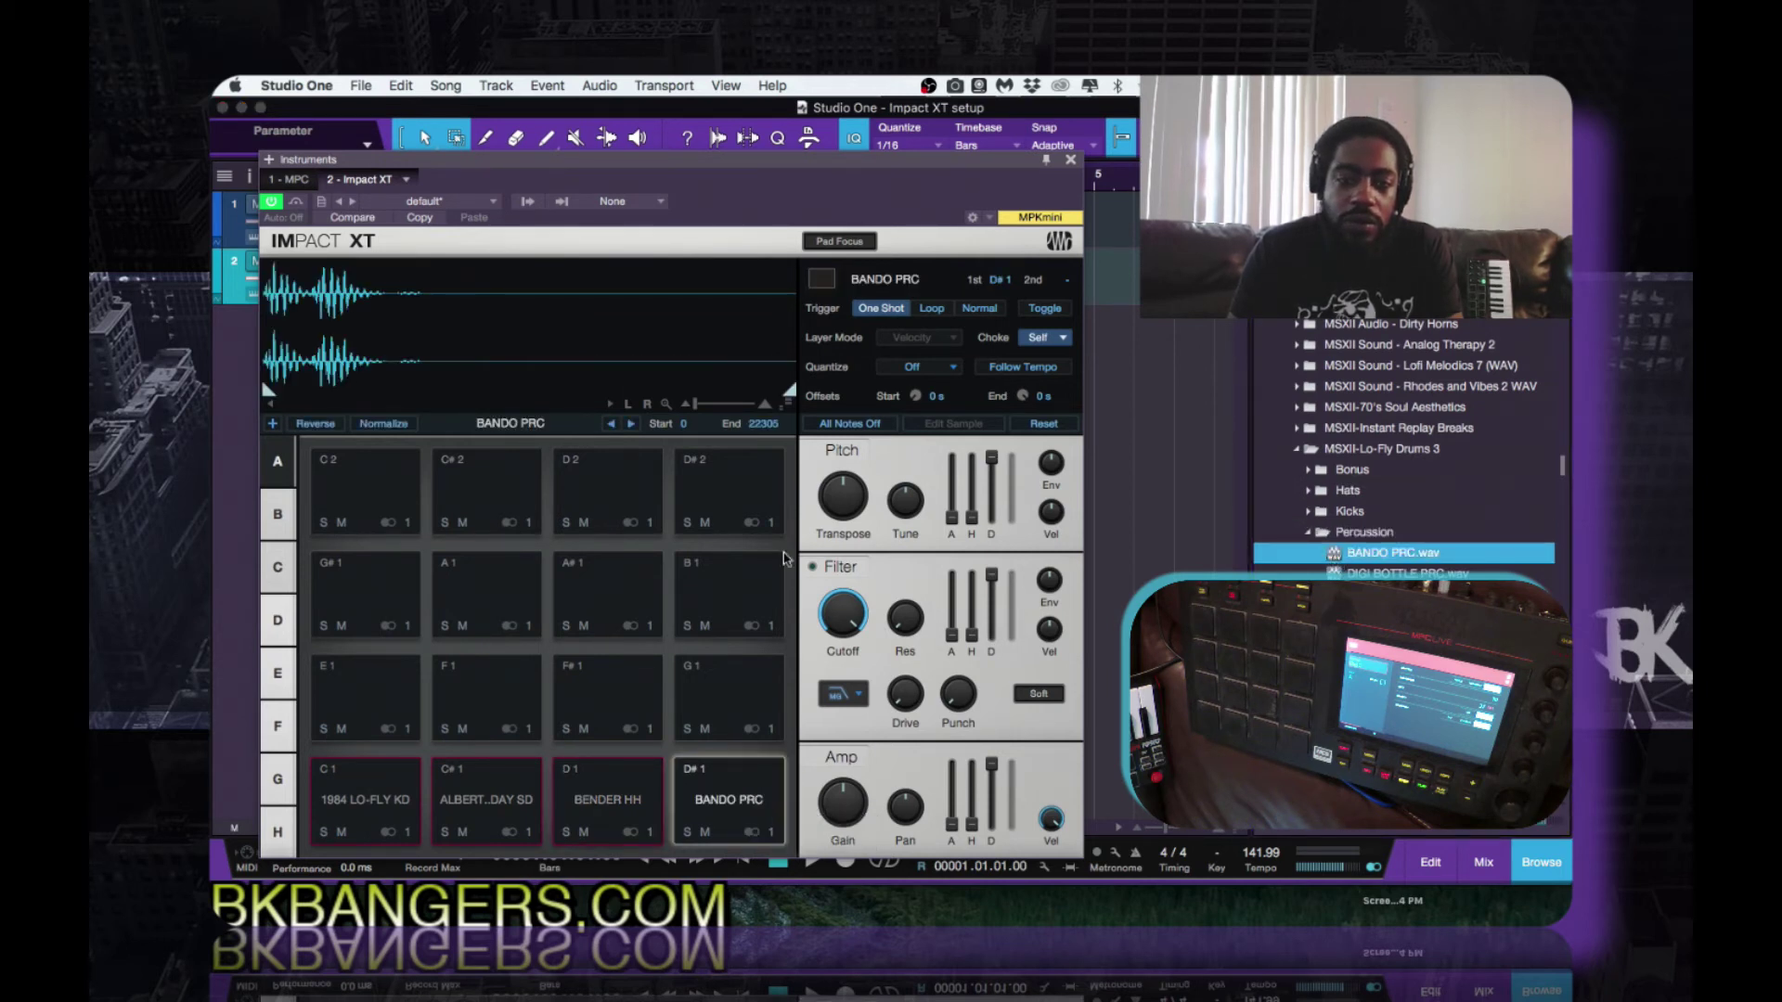